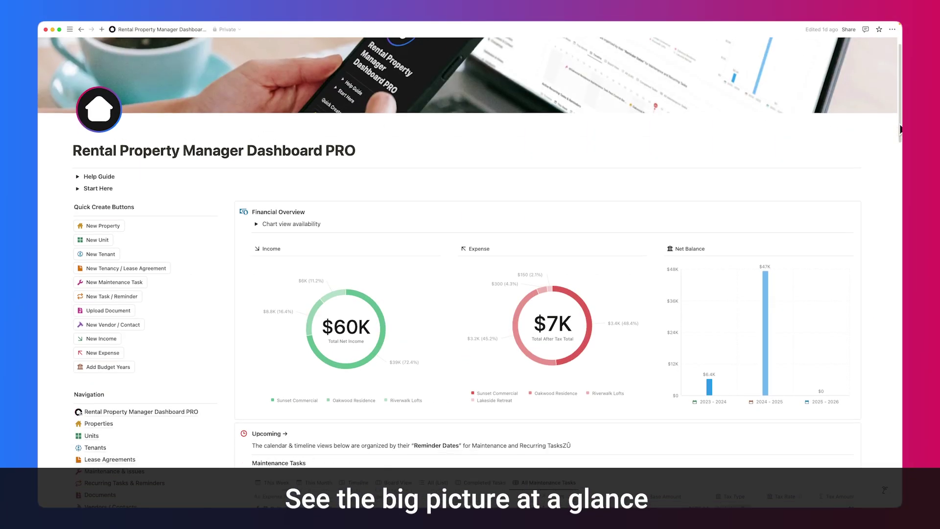
Cycle the Maintenance Tasks views (This Month, Timeline) and settle on the All Maintenance Tasks table
scroll(901, 146, down, 1)
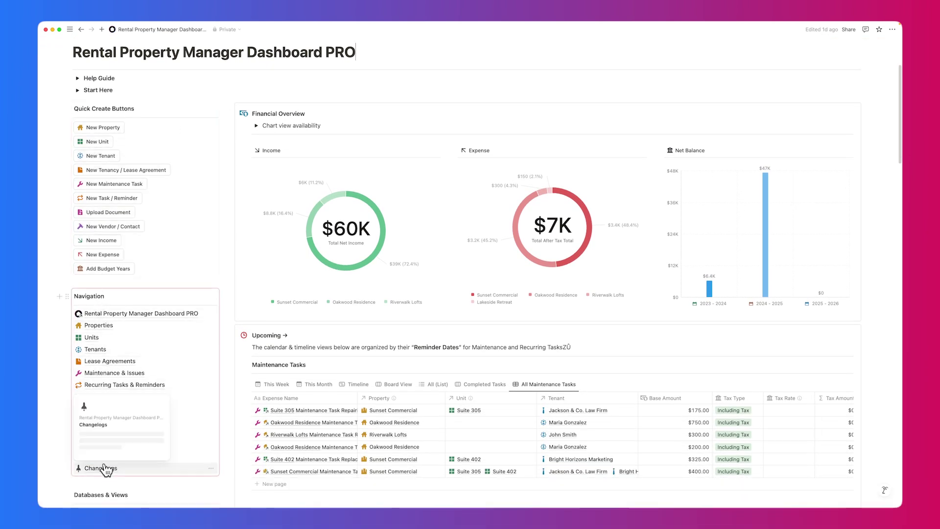
scroll(90, 115, up, 5)
mouse_move(314, 333)
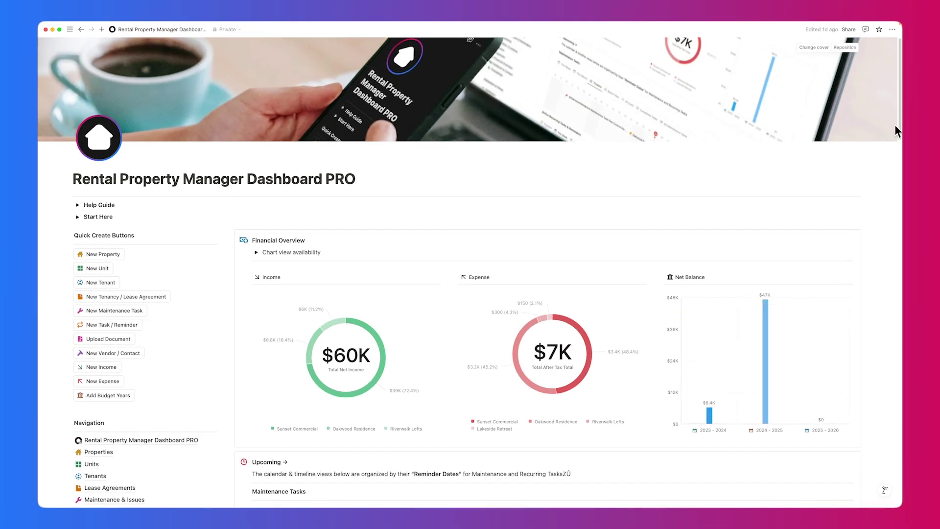
drag(895, 127, 902, 214)
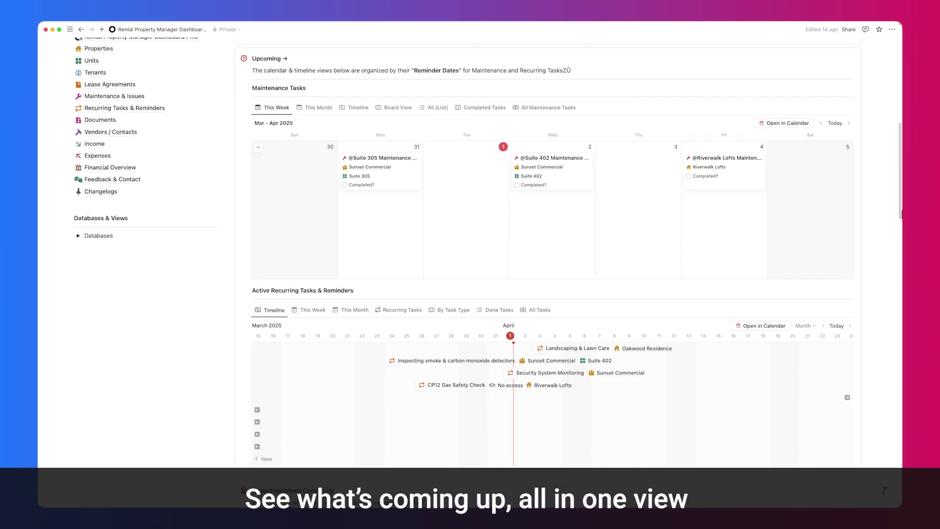
click(318, 107)
click(358, 108)
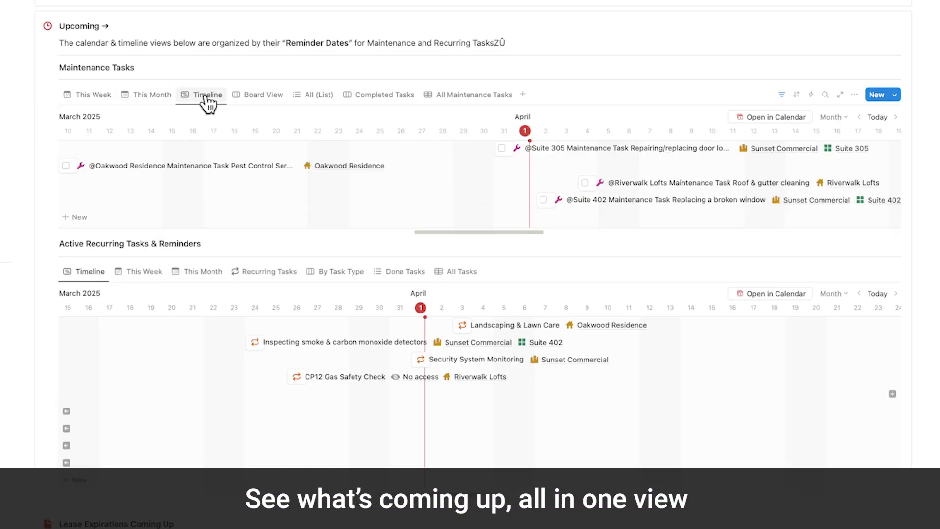
click(260, 97)
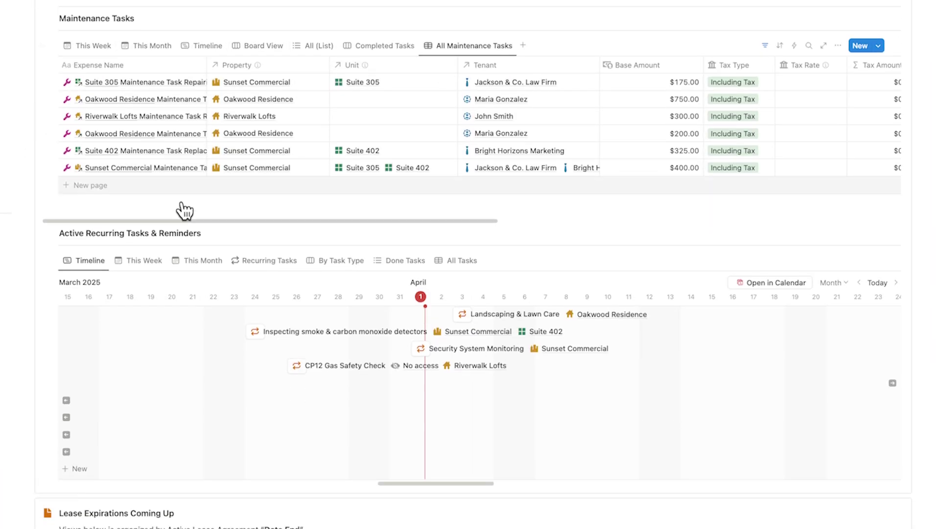
Cycle the recurring task views (This Week, calendar) and settle on the Recurring Tasks table
scroll(214, 205, down, 3)
click(140, 191)
click(190, 190)
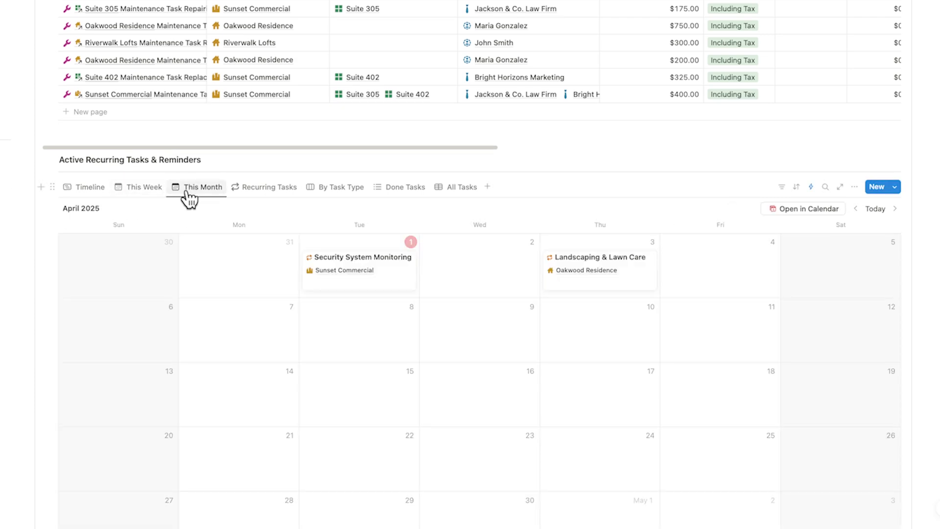
click(258, 194)
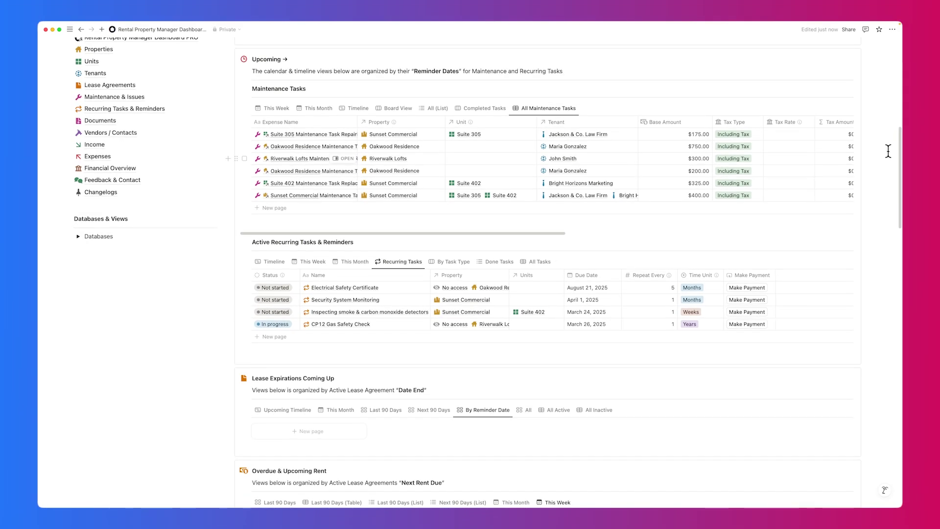
scroll(900, 143, down, 5)
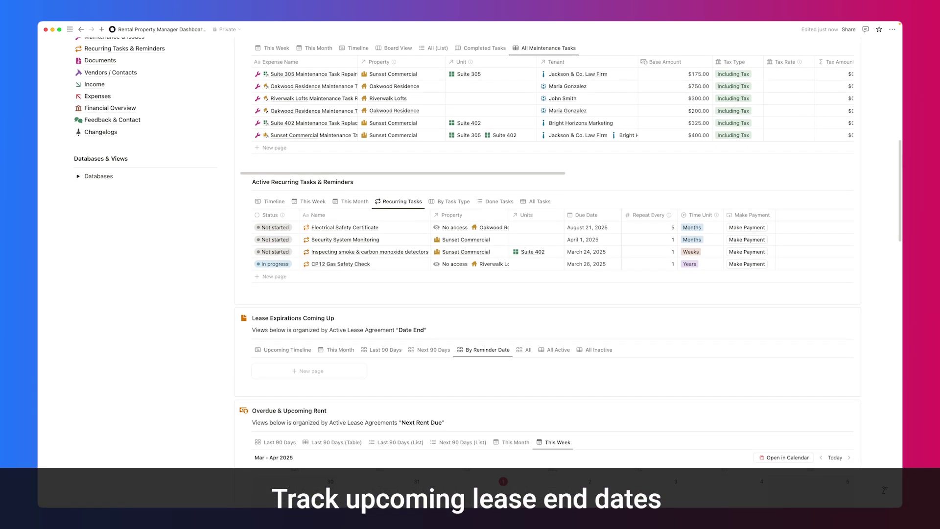
Cycle the Lease Expirations views (next 90 days, last 90 days, this month), ending on Upcoming Timeline
scroll(884, 489, down, 4)
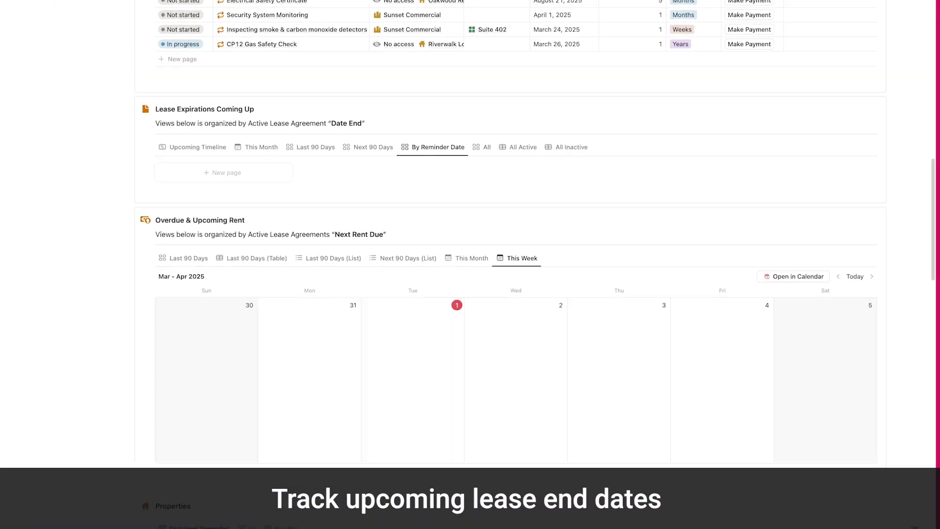
click(326, 119)
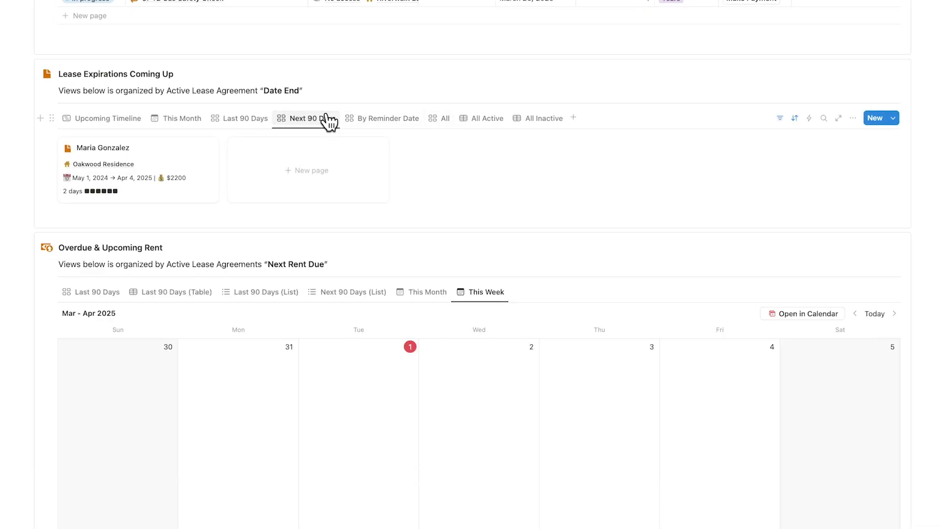
click(254, 121)
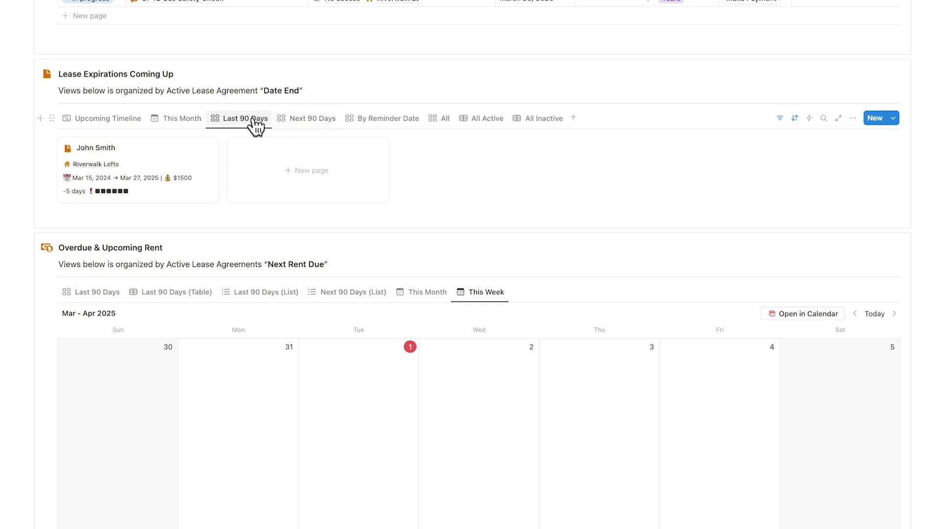
click(195, 123)
click(126, 121)
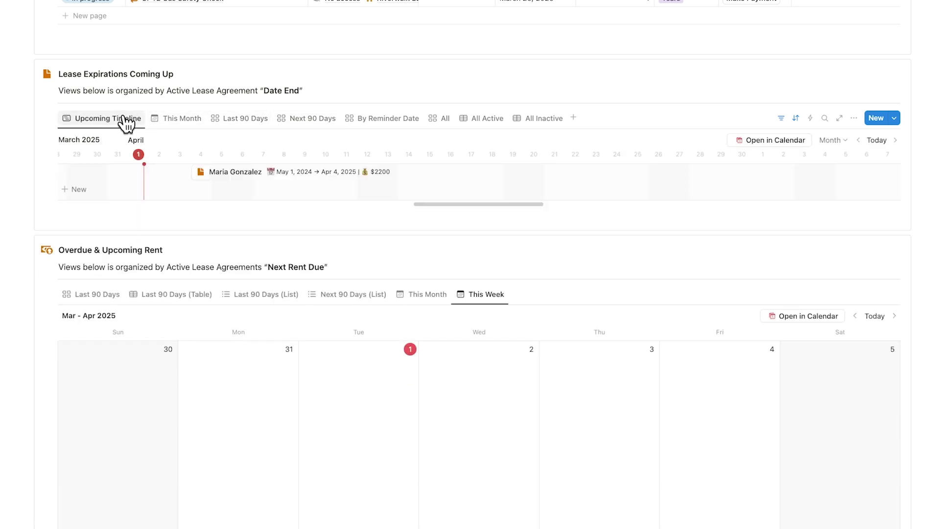
Cycle the Overdue & Upcoming Rent views, ending on the April 2025 This Month calendar
scroll(127, 124, down, 5)
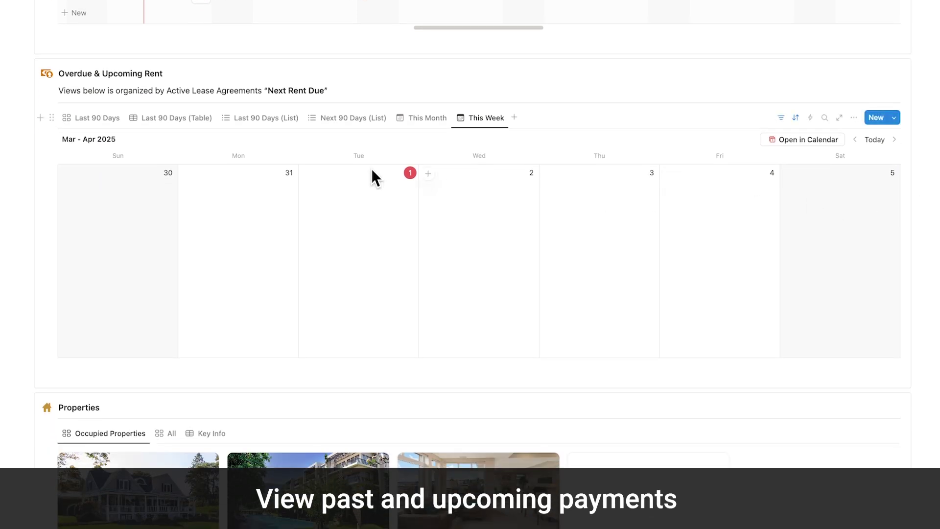
click(99, 120)
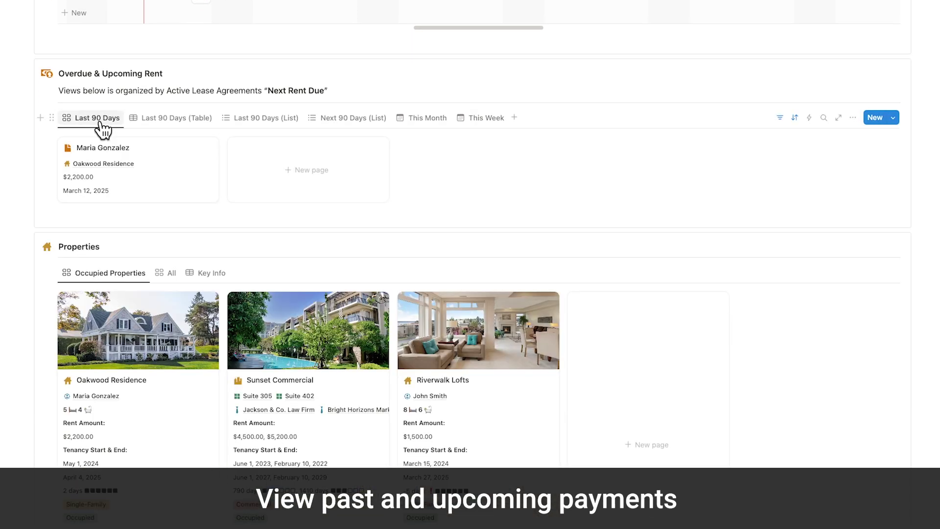
click(167, 119)
click(248, 125)
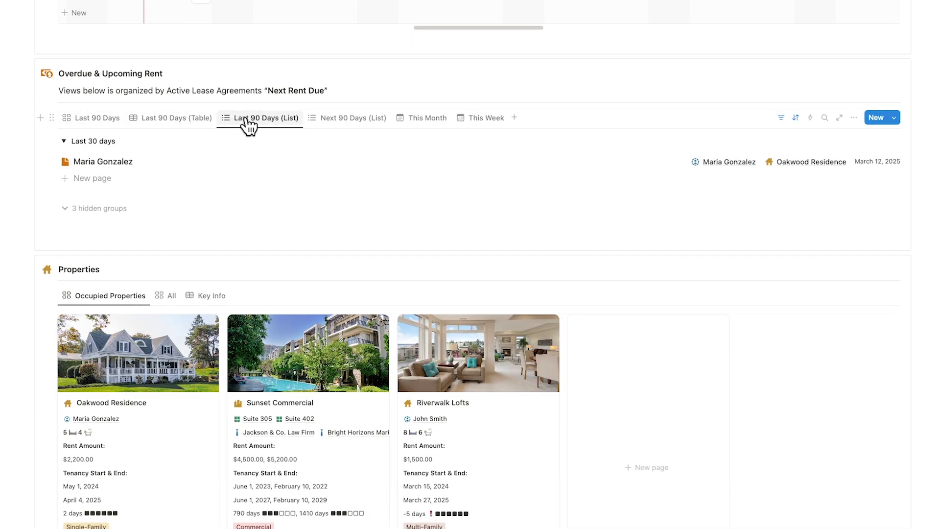
click(353, 123)
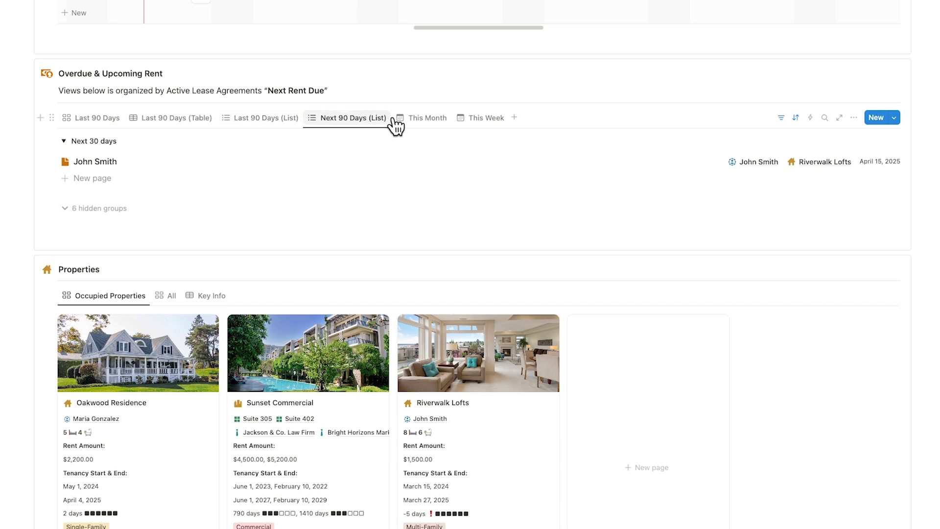
click(418, 119)
scroll(470, 265, down, 8)
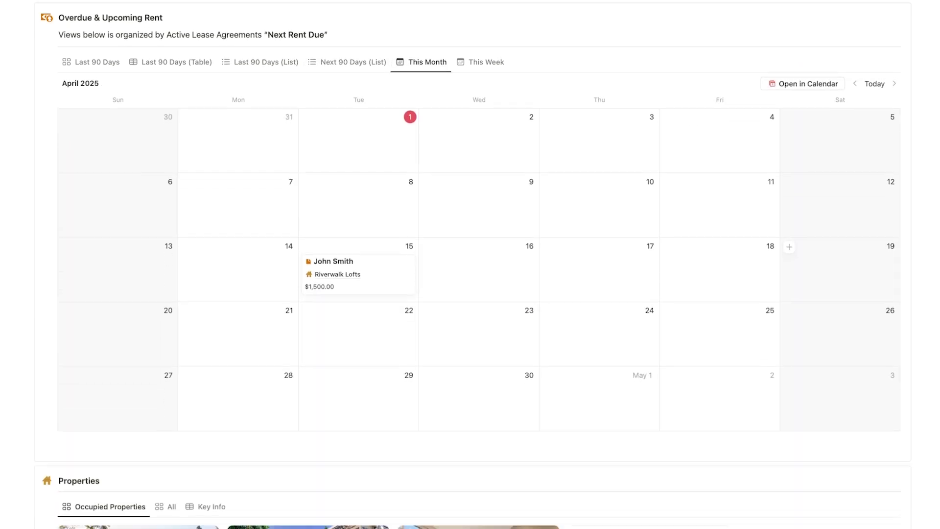
scroll(470, 265, down, 2)
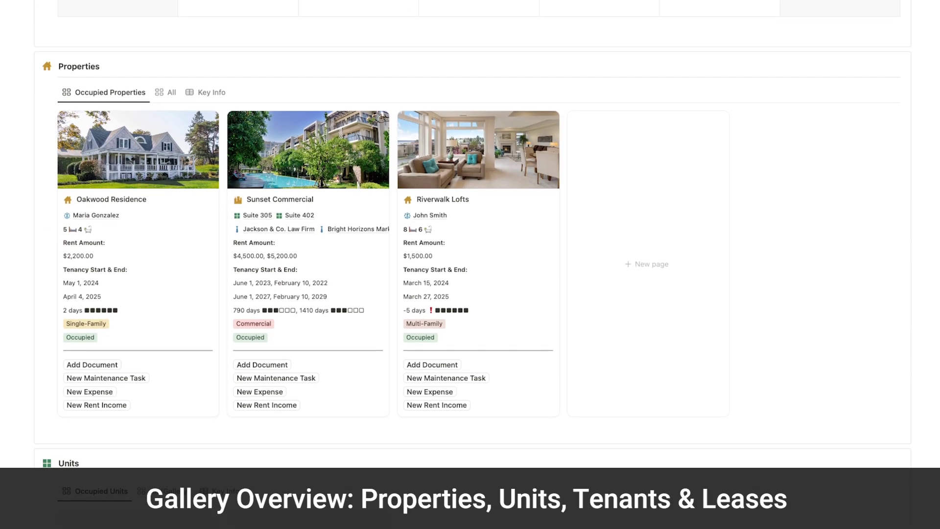
scroll(470, 264, down, 9)
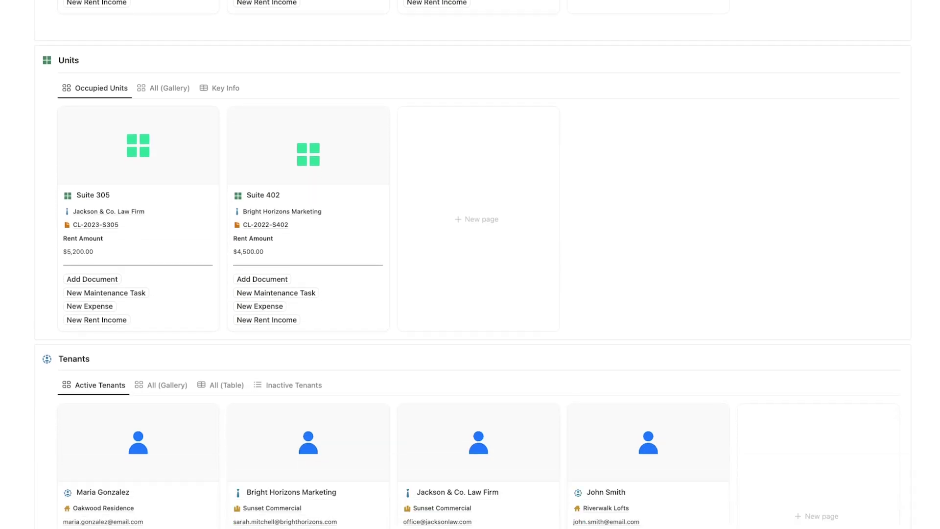
scroll(471, 264, down, 4)
scroll(471, 265, down, 2)
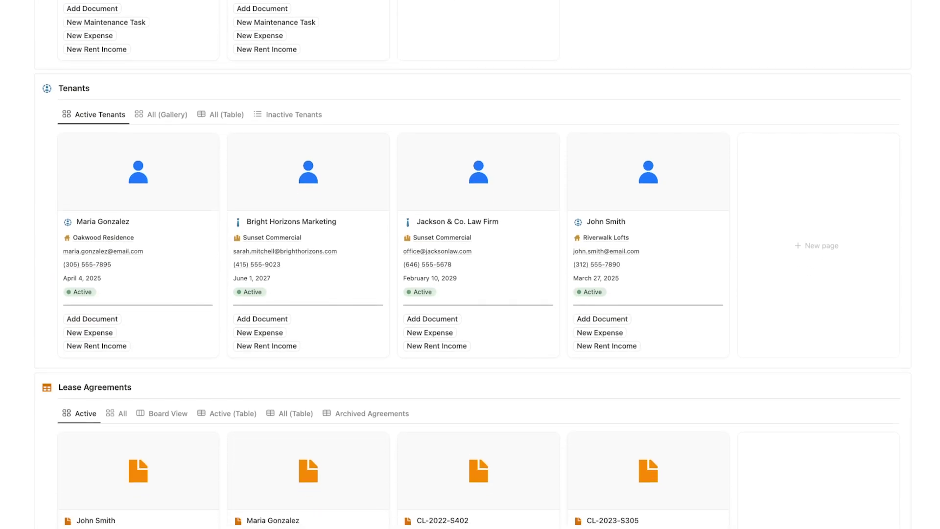
scroll(470, 264, down, 4)
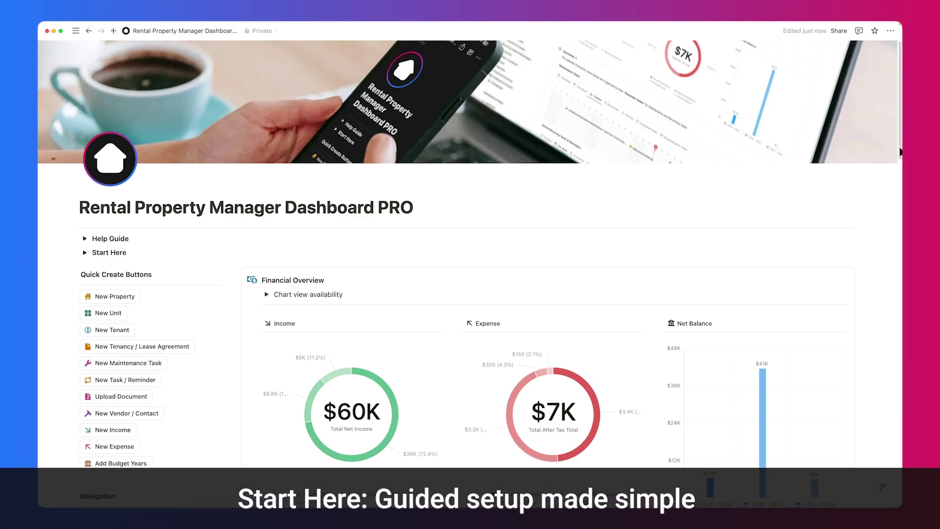
Expand Start Here, preview each of the four setup steps, and leave 1. Input key property details open
scroll(900, 152, down, 5)
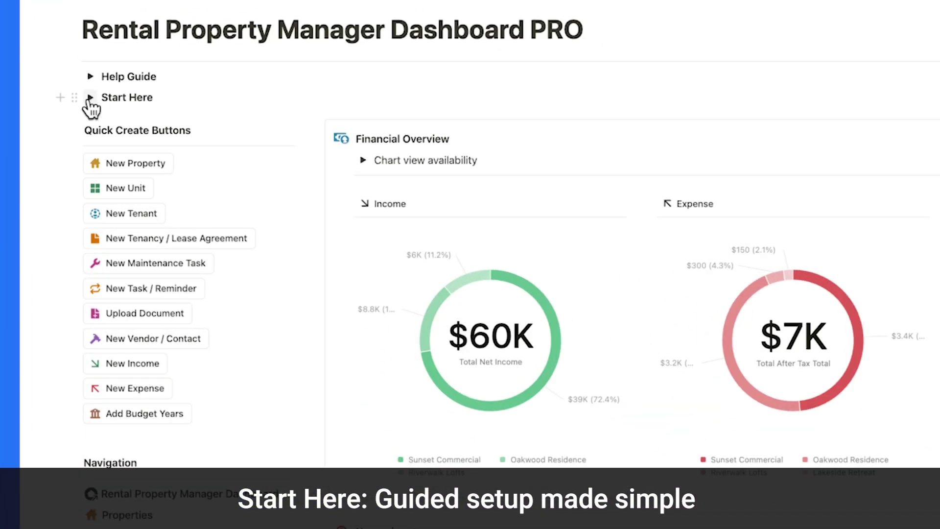
click(90, 98)
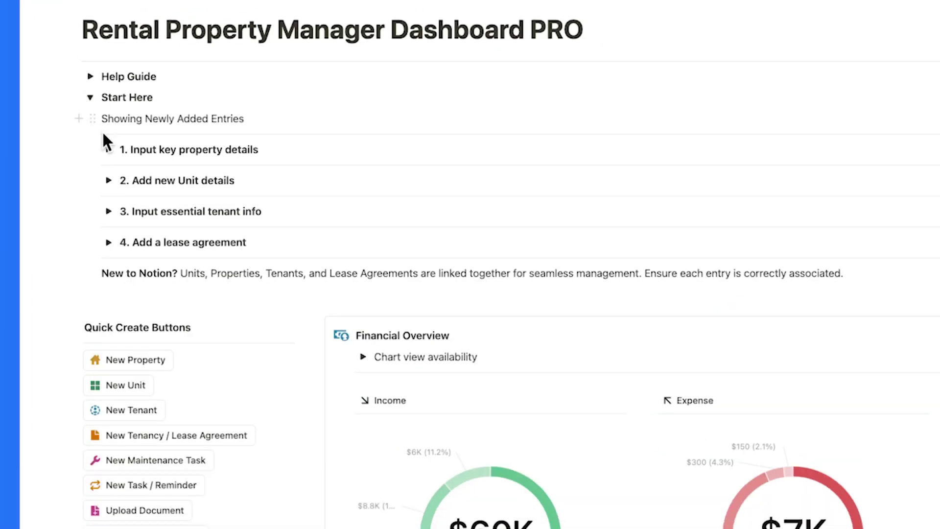
click(108, 149)
click(108, 150)
click(109, 180)
click(108, 181)
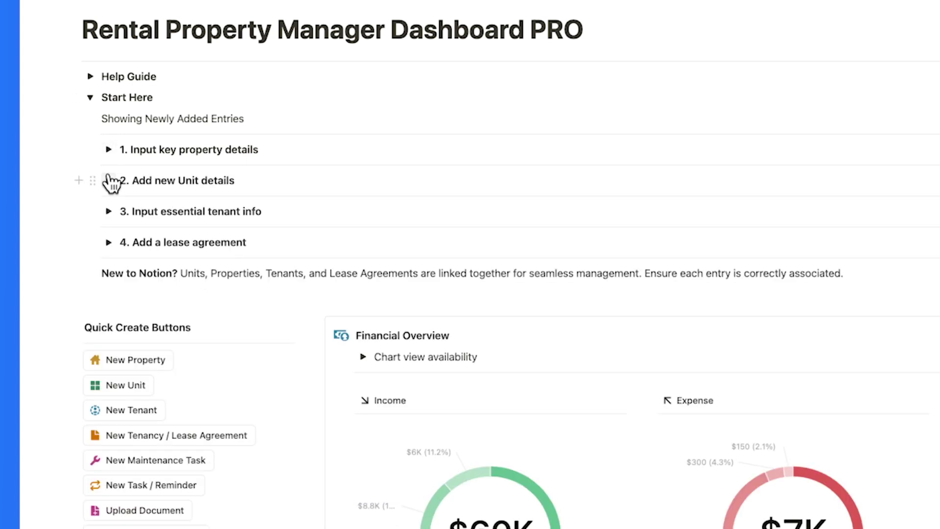
click(109, 211)
click(108, 211)
click(109, 242)
click(109, 242)
click(109, 150)
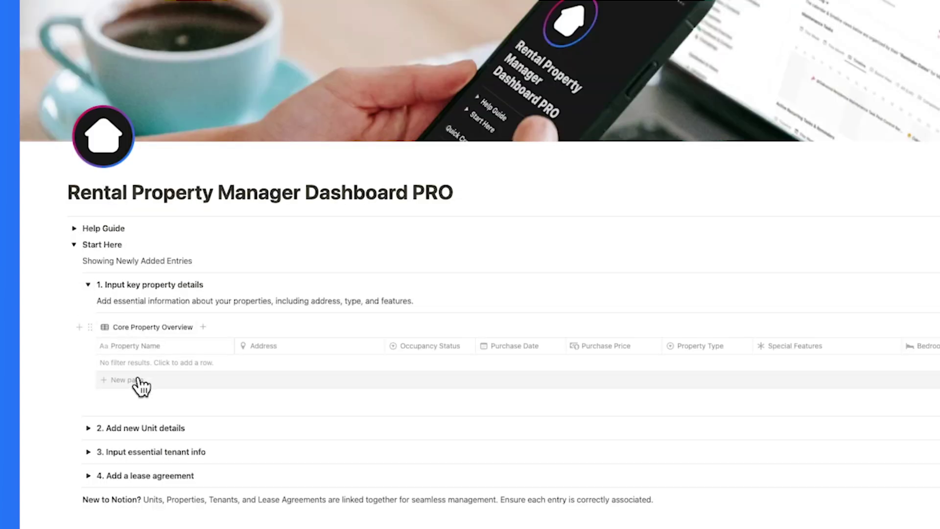
Add Lara Avenue as a new property row with status Occupied
click(138, 380)
text(L)
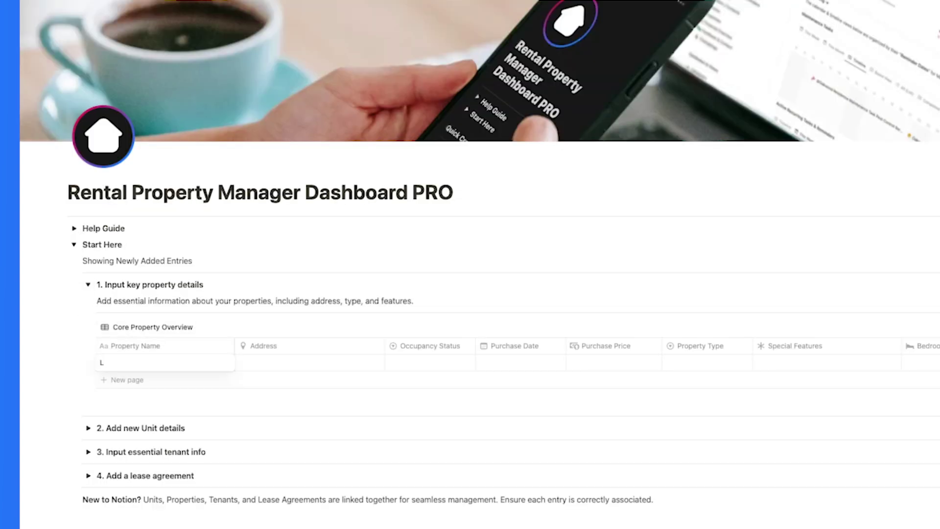
text(ara Avenue)
key(Tab)
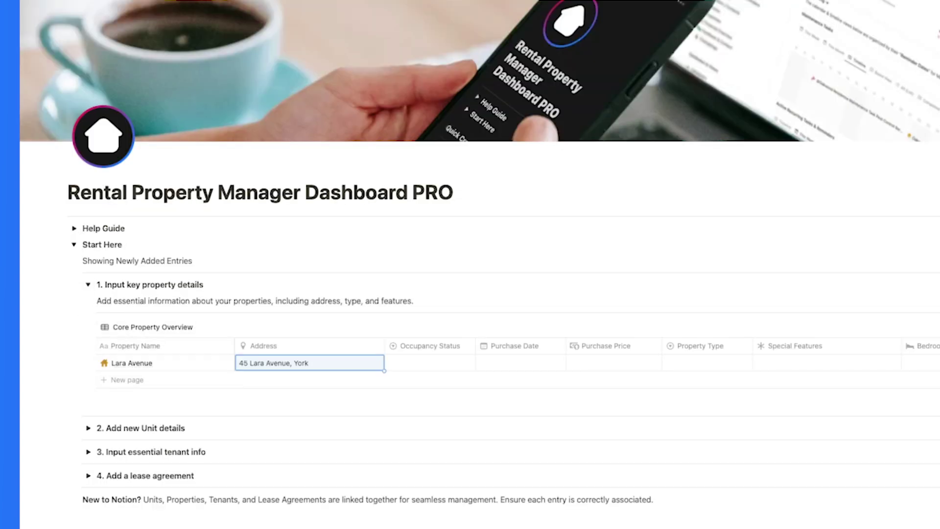
click(445, 367)
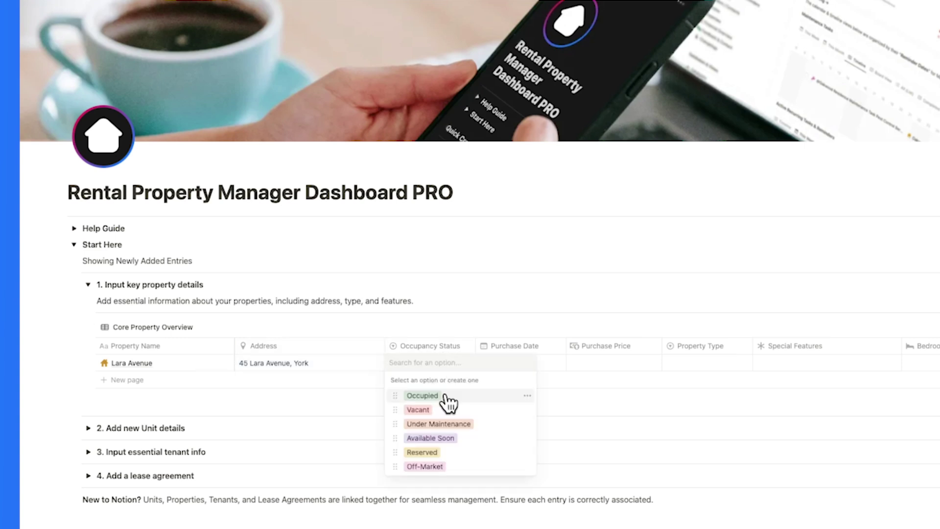
click(446, 397)
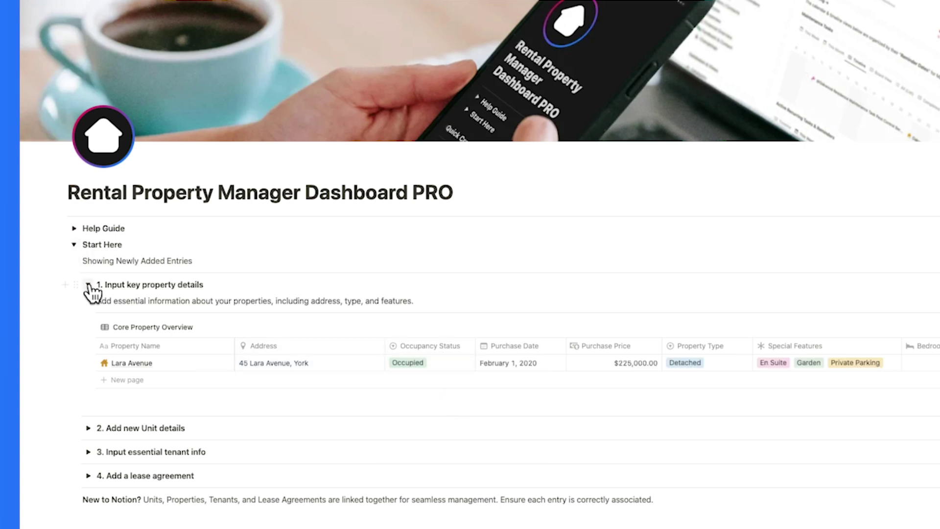
Add a new tenant row with the tenant's name, contact person, and 3 people staying
click(89, 285)
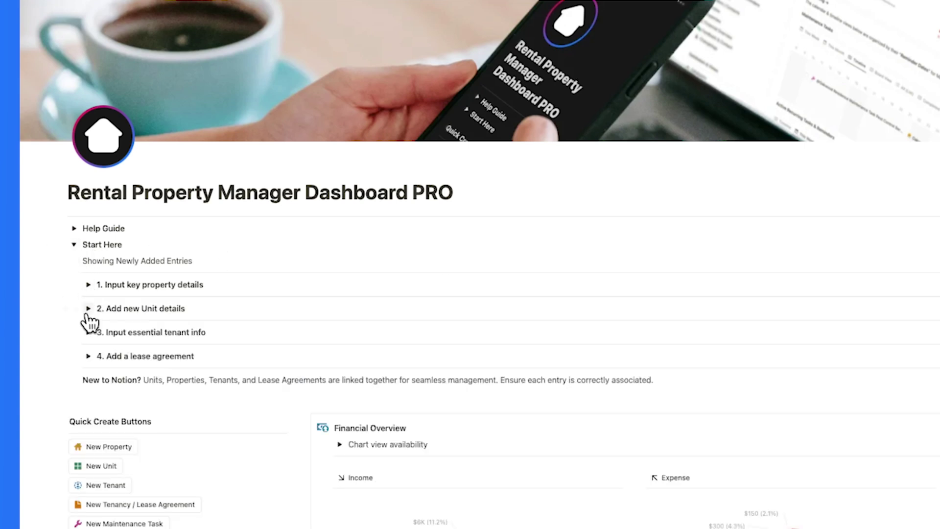
click(88, 332)
click(120, 428)
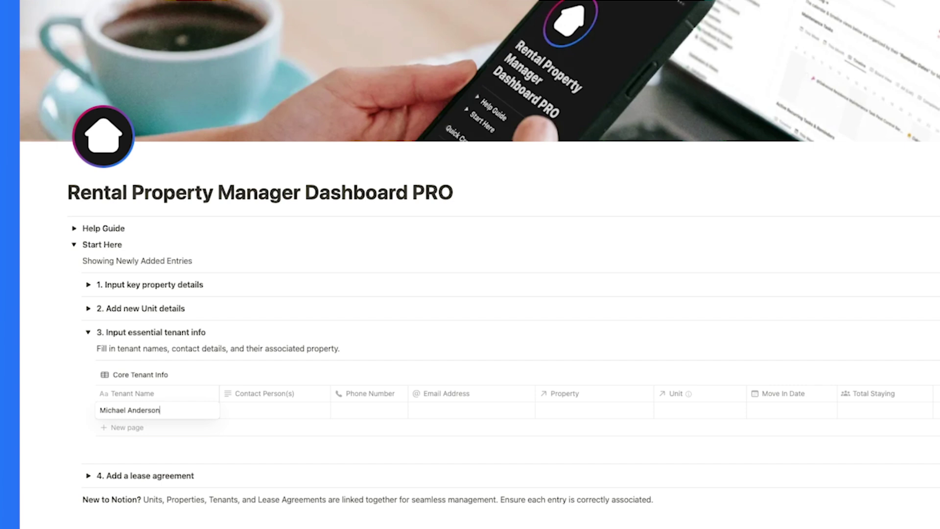
key(Tab)
key(Tab)
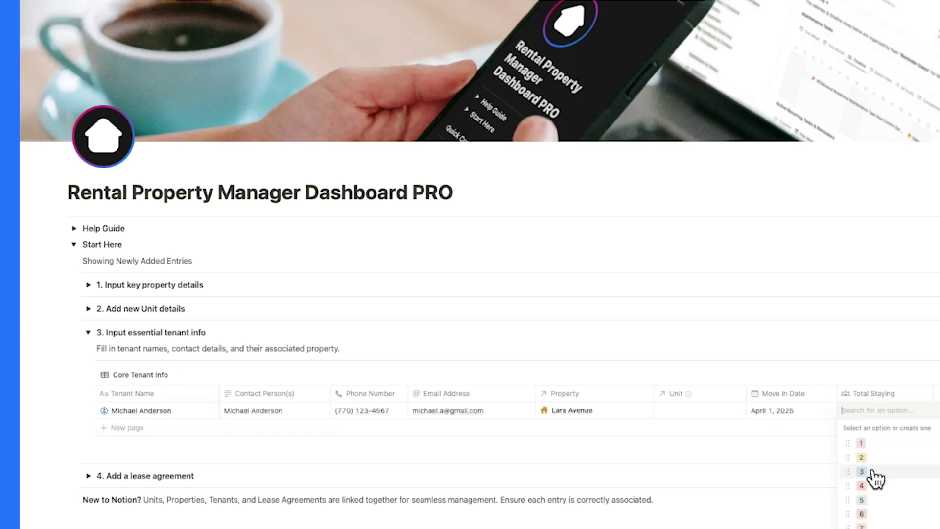
click(874, 474)
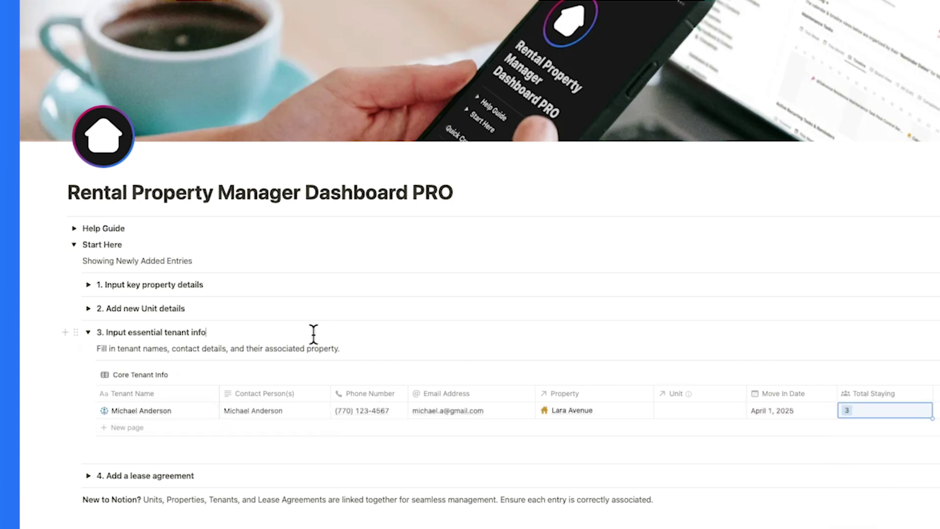
Add a new lease agreement row named for the tenant and link it to that tenant
click(88, 332)
click(89, 356)
click(162, 434)
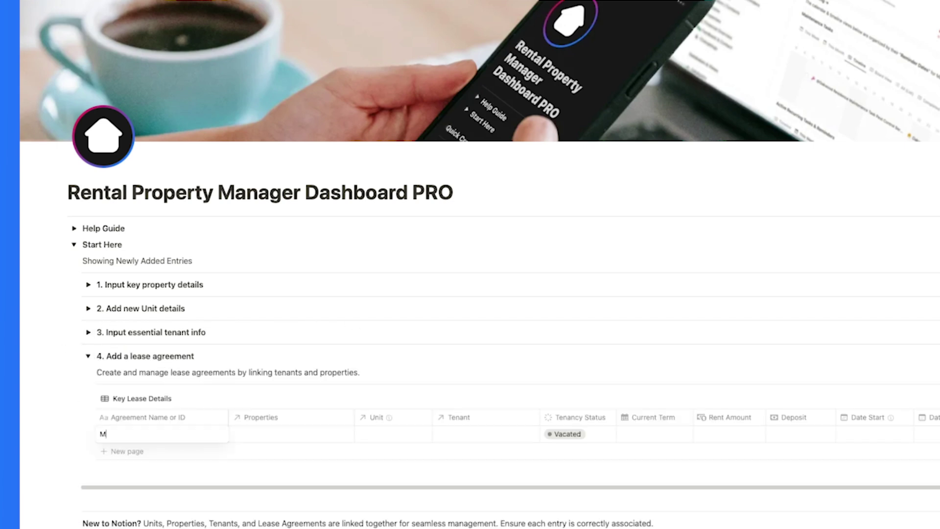
click(477, 434)
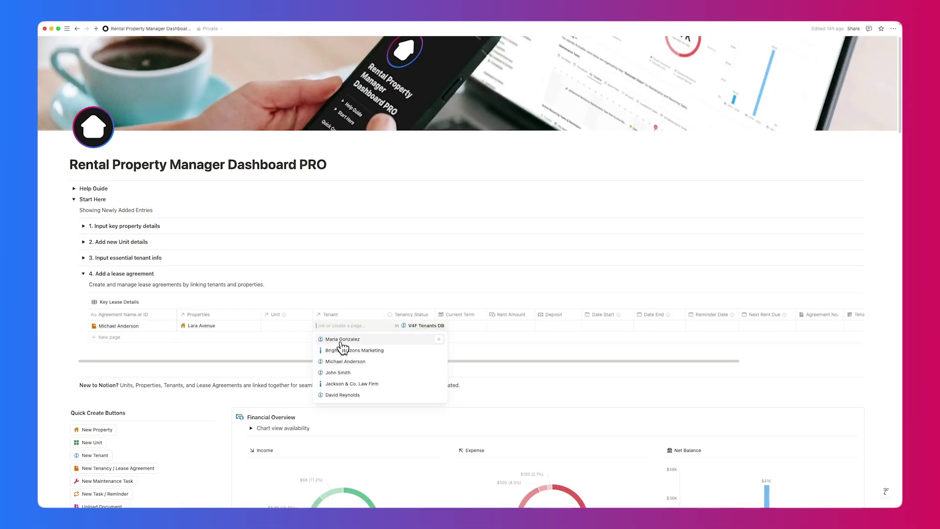
click(477, 472)
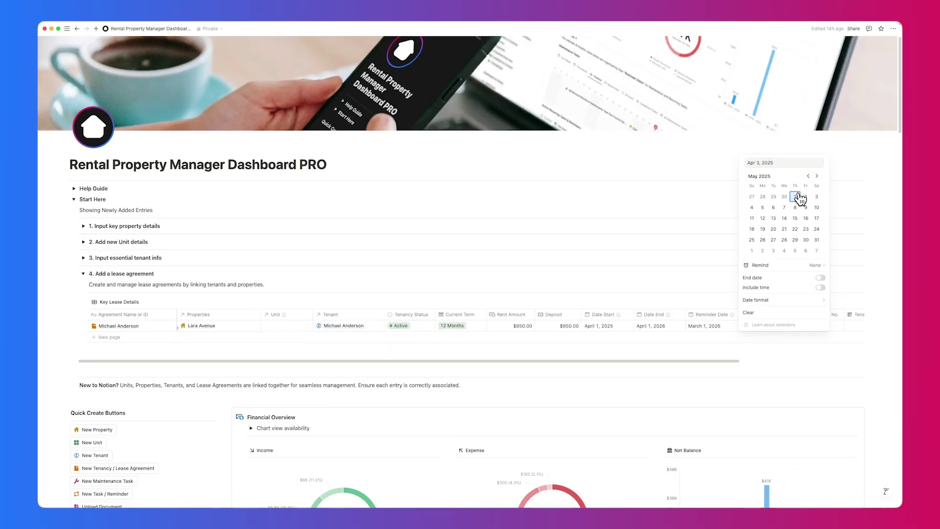
key(Escape)
Collapse the Start Here guide and go to the Properties page
click(83, 273)
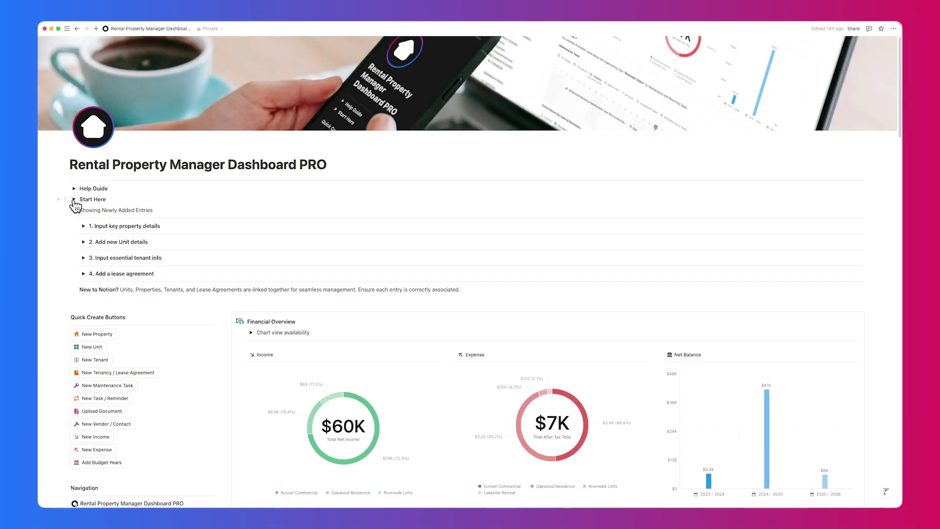
click(74, 200)
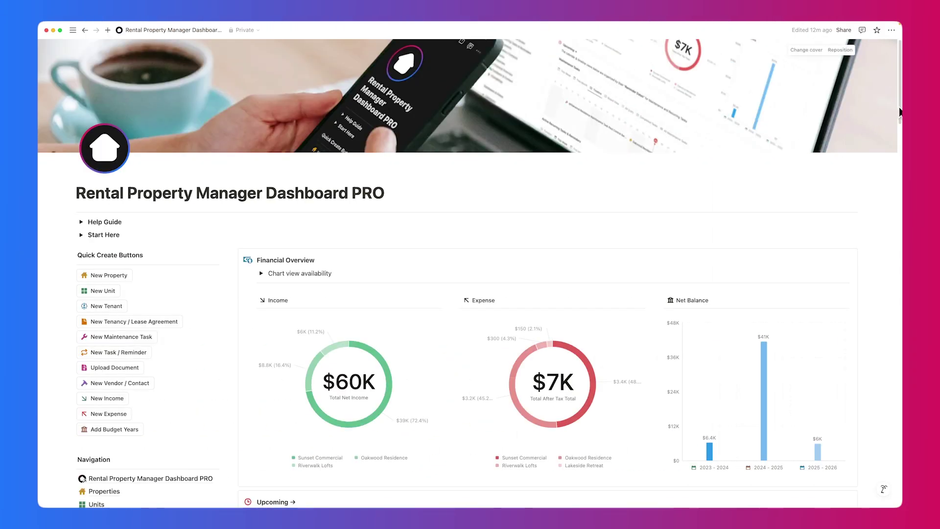
scroll(490, 274, down, 5)
scroll(490, 274, down, 1)
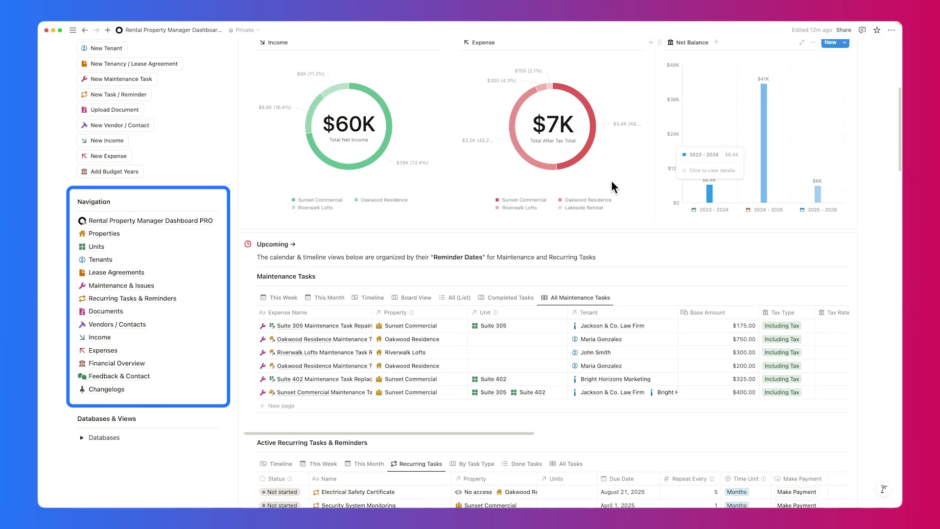
click(114, 234)
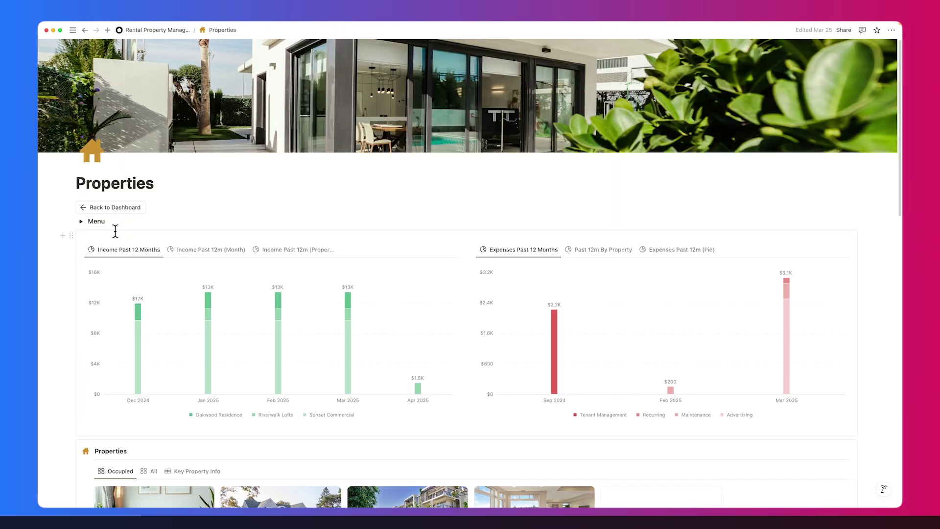
scroll(900, 171, down, 7)
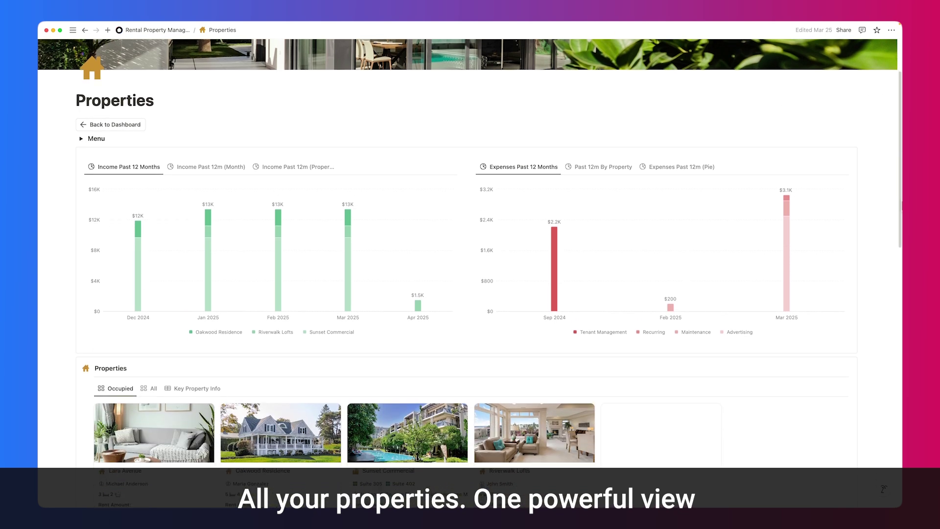
scroll(490, 274, down, 10)
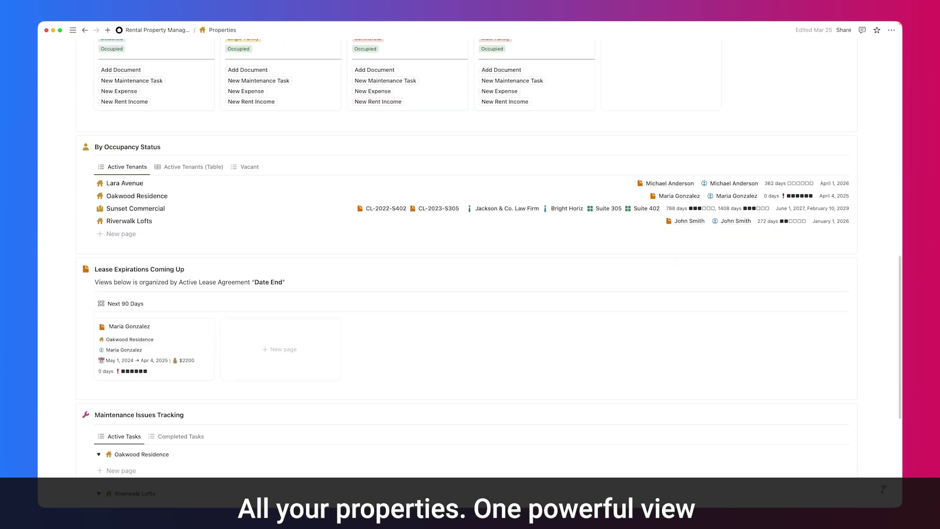
scroll(470, 274, up, 8)
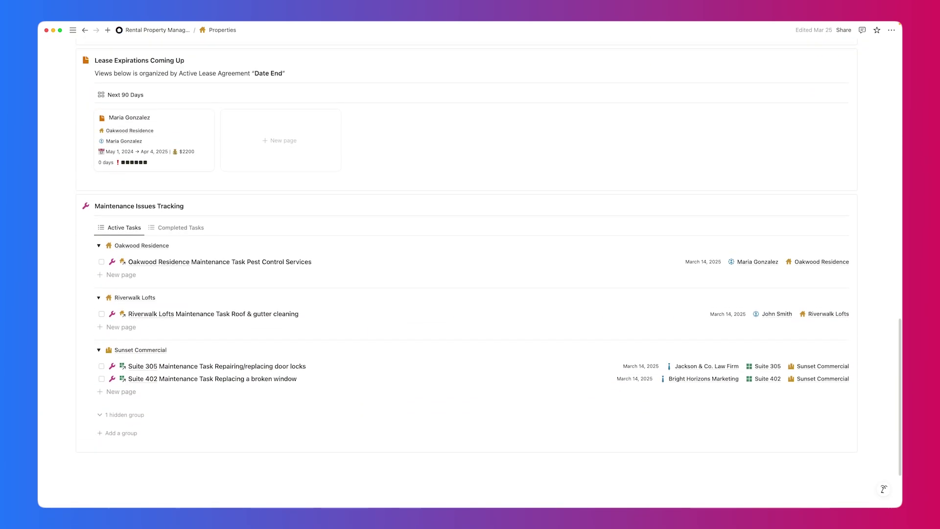
scroll(750, 302, up, 3)
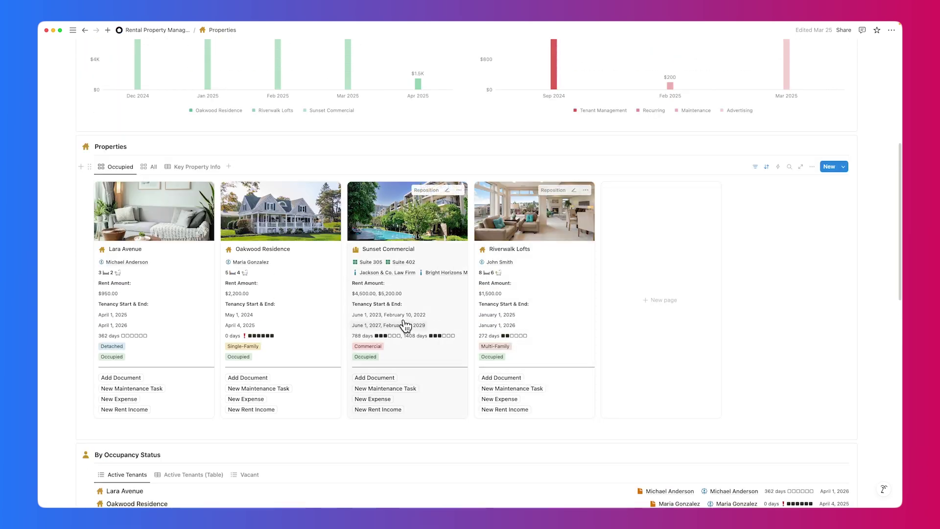
Open the Oakwood Residence card in side peek and scroll through its details
click(296, 323)
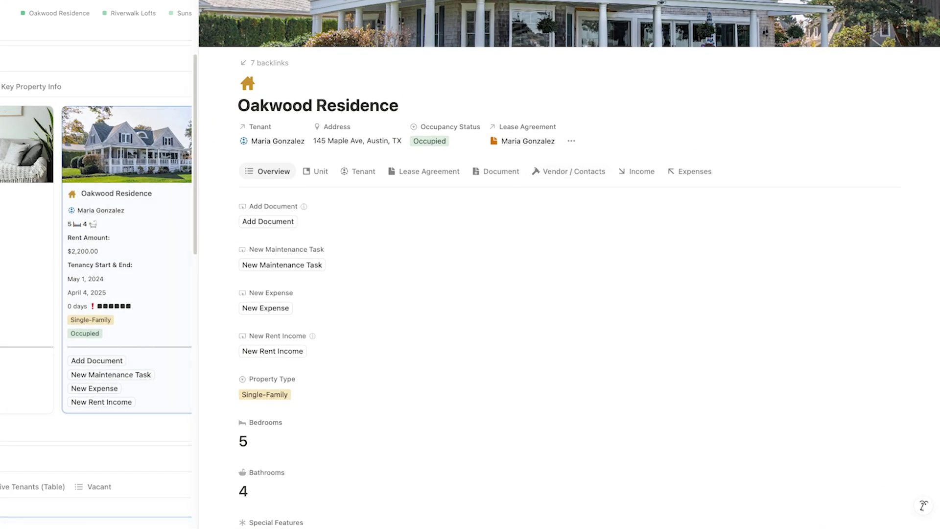
scroll(569, 265, down, 6)
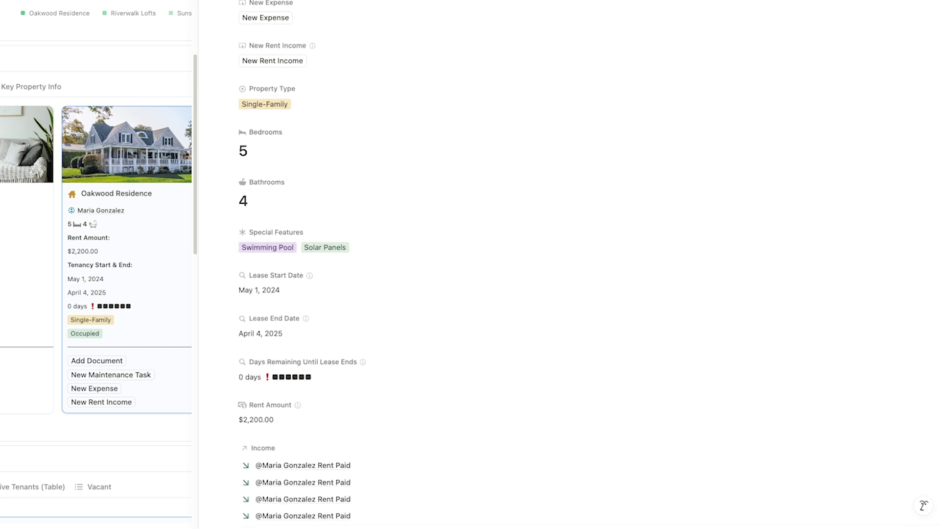
scroll(569, 264, down, 10)
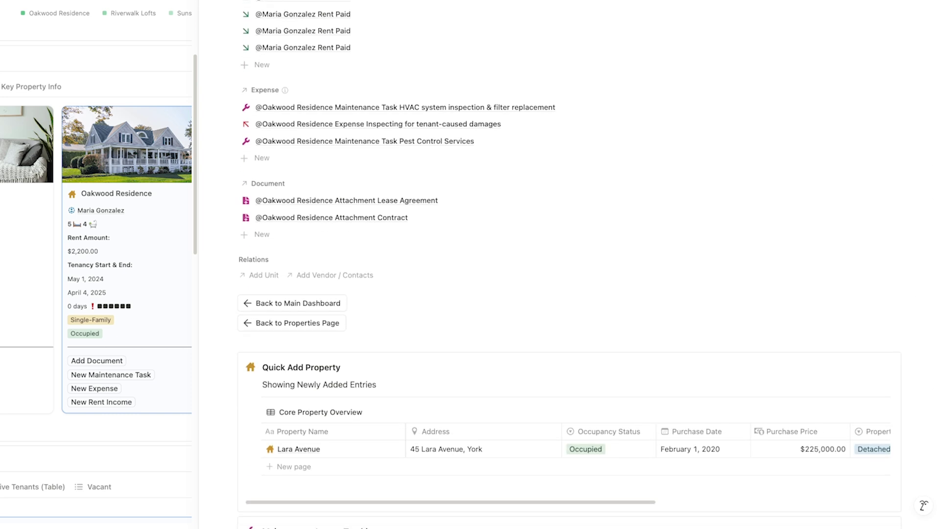
scroll(569, 265, down, 7)
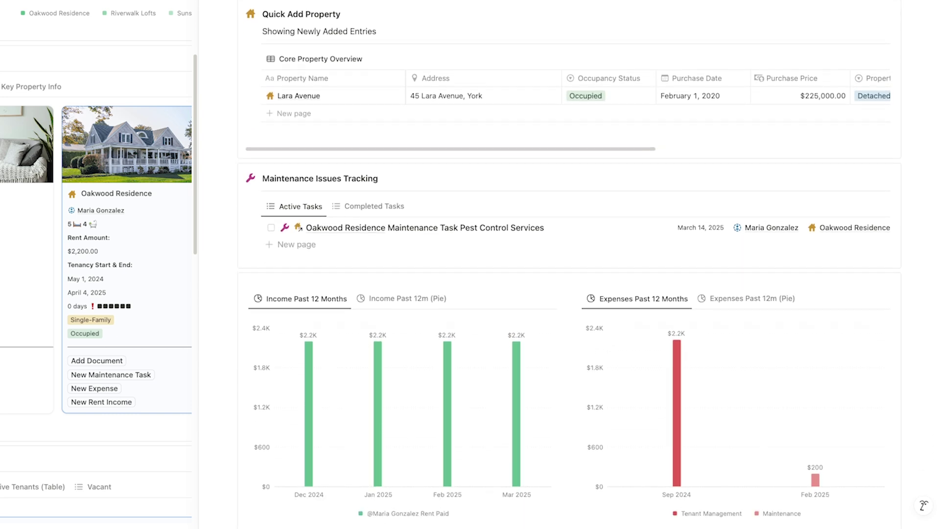
scroll(569, 264, down, 2)
scroll(938, 237, up, 20)
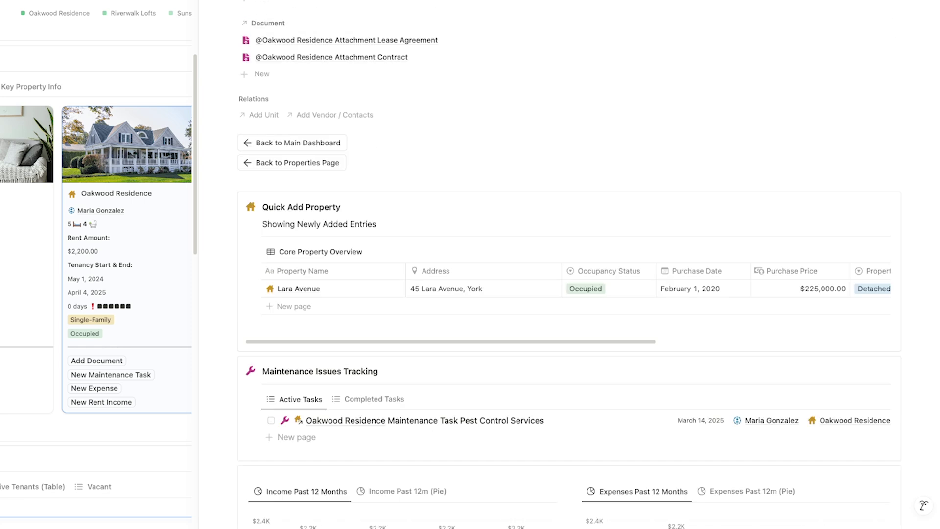
scroll(938, 237, up, 5)
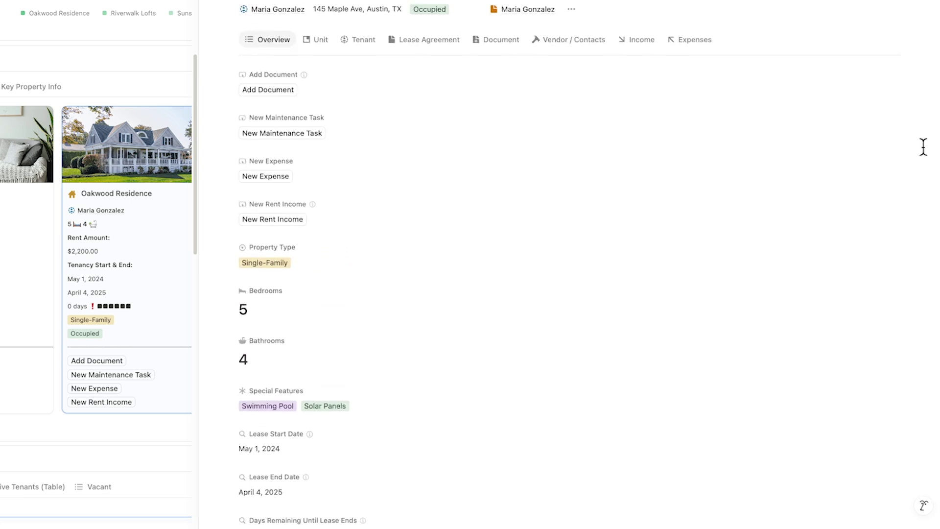
Browse its Tenants, Documents, Vendors, Income and Expenses tabs, then return to Overview
click(361, 41)
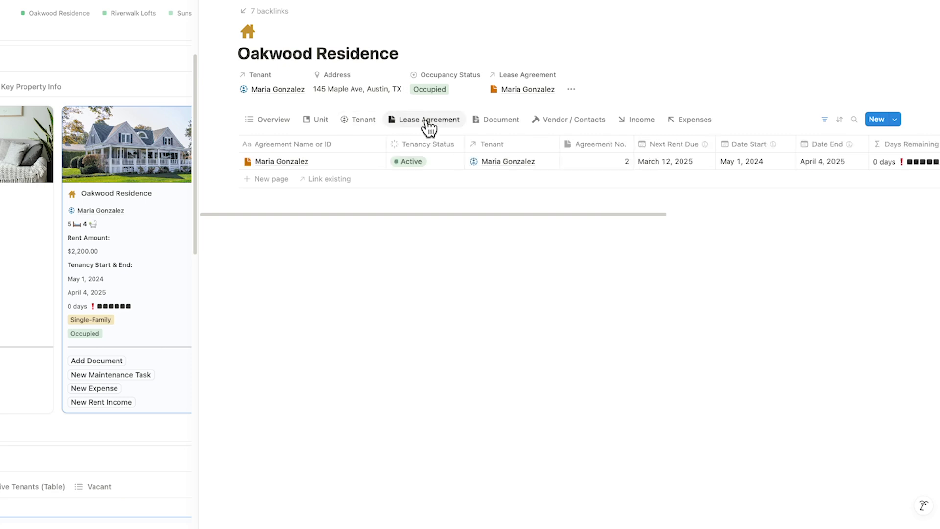
click(491, 126)
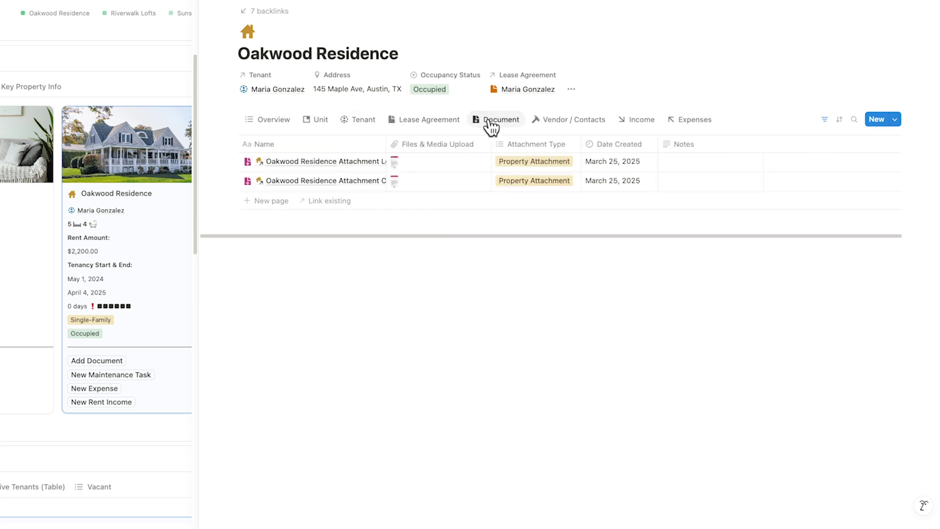
click(566, 125)
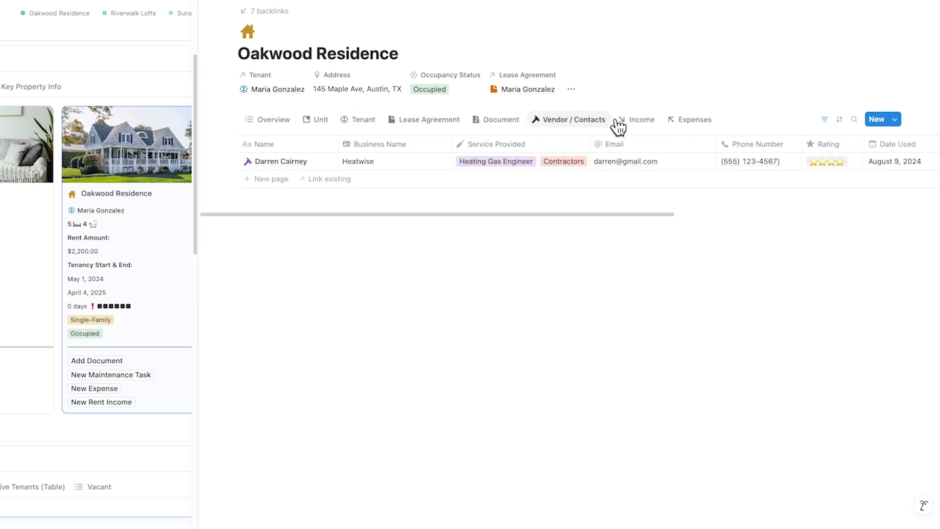
click(644, 125)
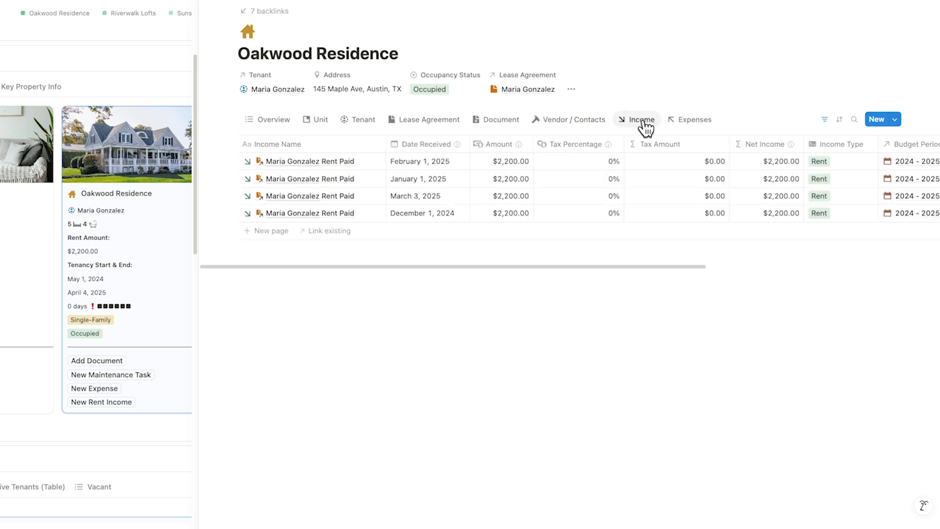
click(691, 125)
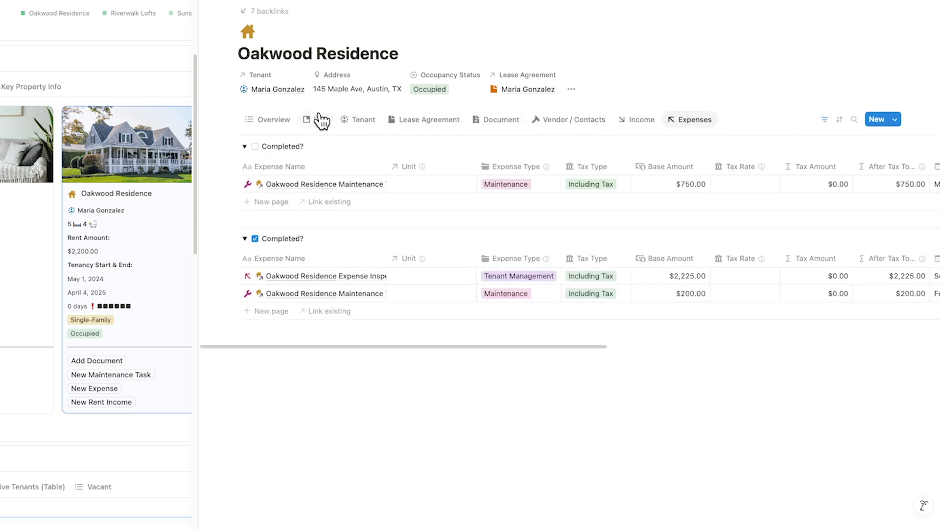
click(280, 121)
Scroll down and toggle Oakwood Residence's maintenance tasks between Completed and Active
scroll(280, 121, down, 1)
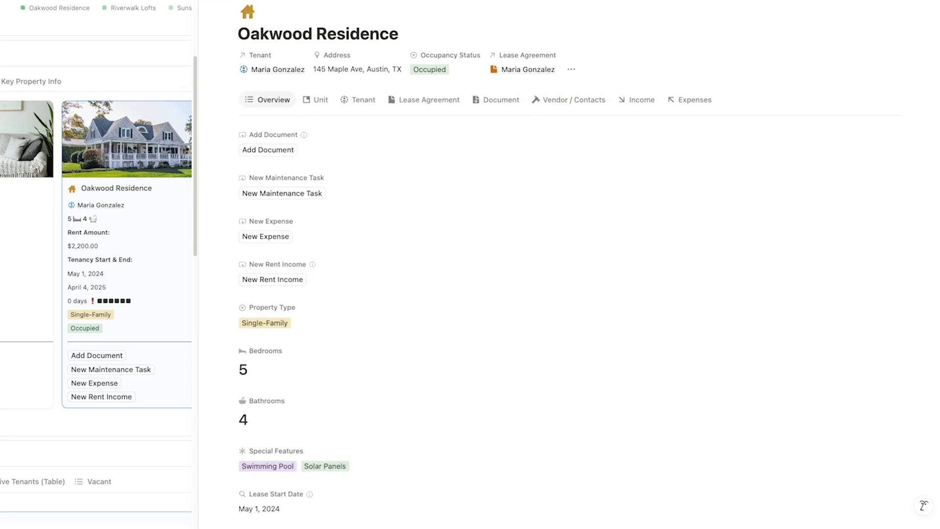
scroll(568, 269, down, 10)
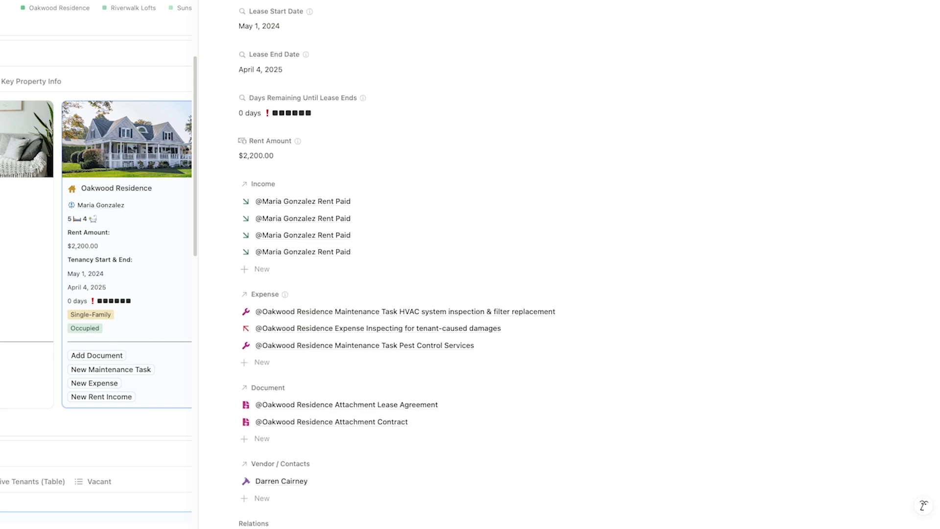
scroll(568, 270, down, 9)
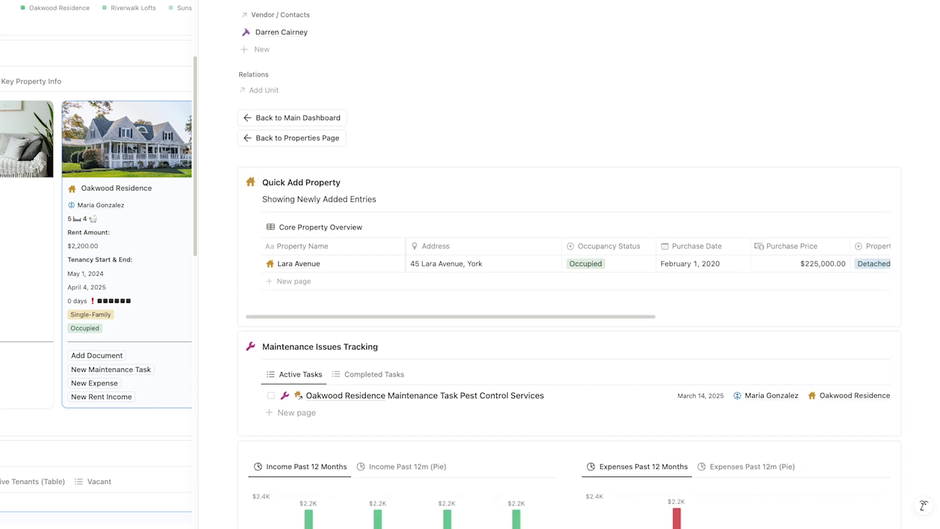
scroll(568, 269, down, 5)
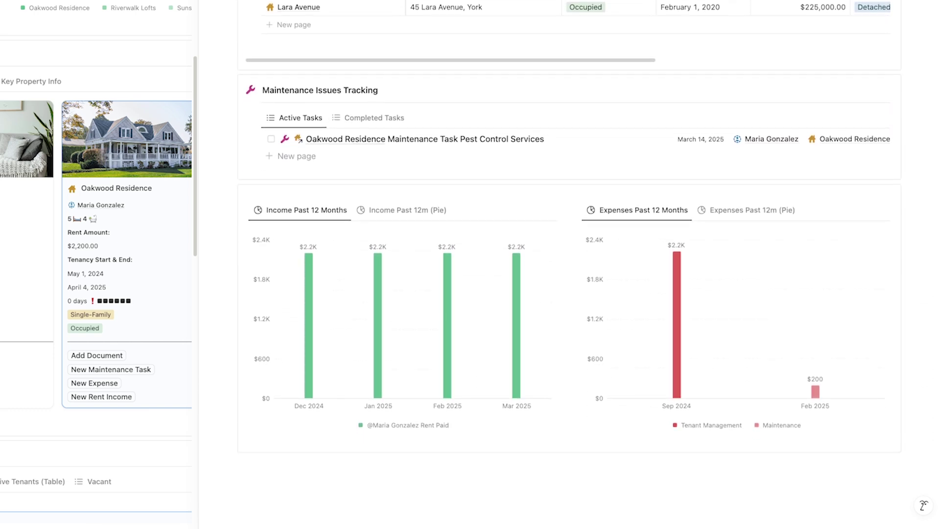
click(351, 120)
click(294, 120)
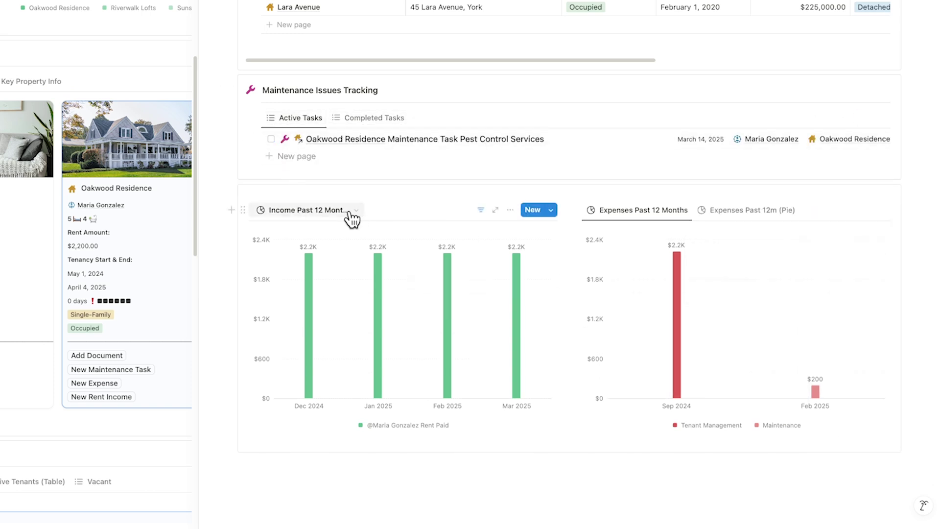
Switch the Income and Expenses charts to Pie views ($8.8K income, $2.4K expenses)
click(351, 216)
click(347, 272)
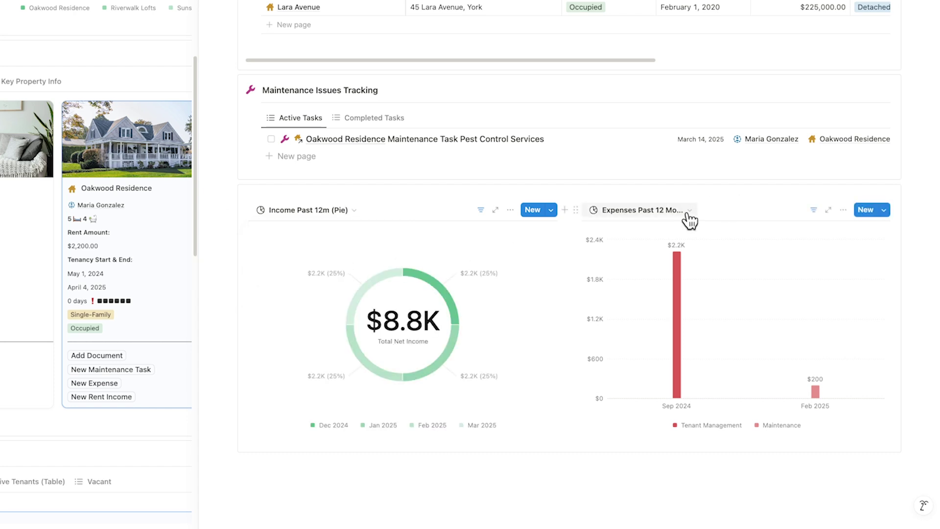
click(689, 212)
click(665, 268)
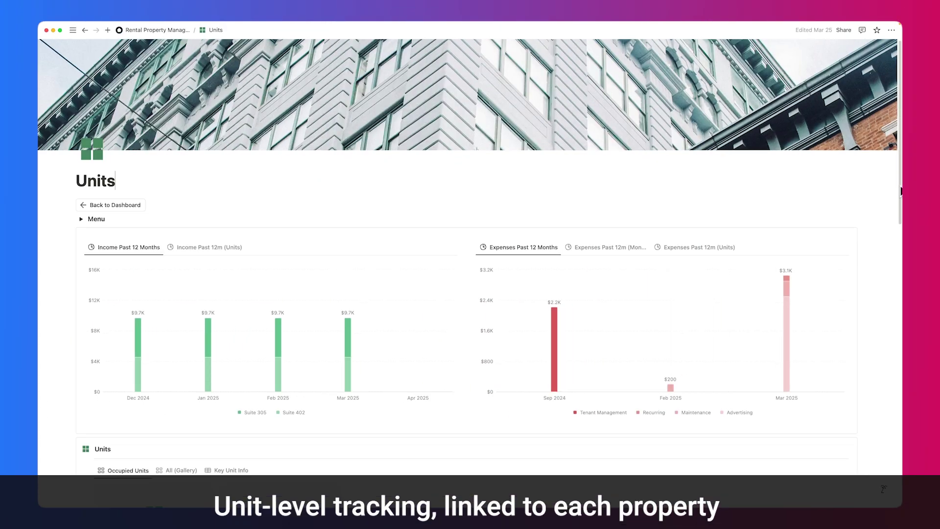
Open the Suite 305 unit card from the Units page
scroll(470, 275, down, 4)
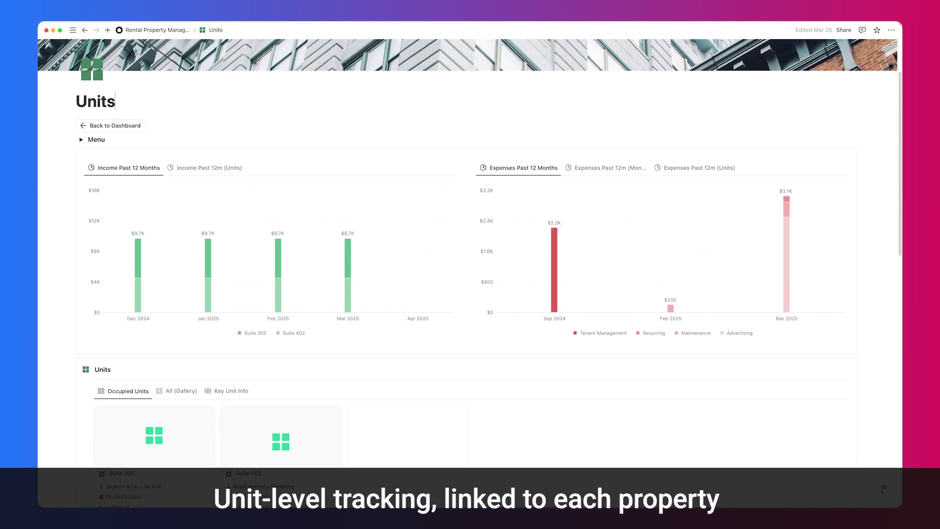
scroll(470, 274, down, 8)
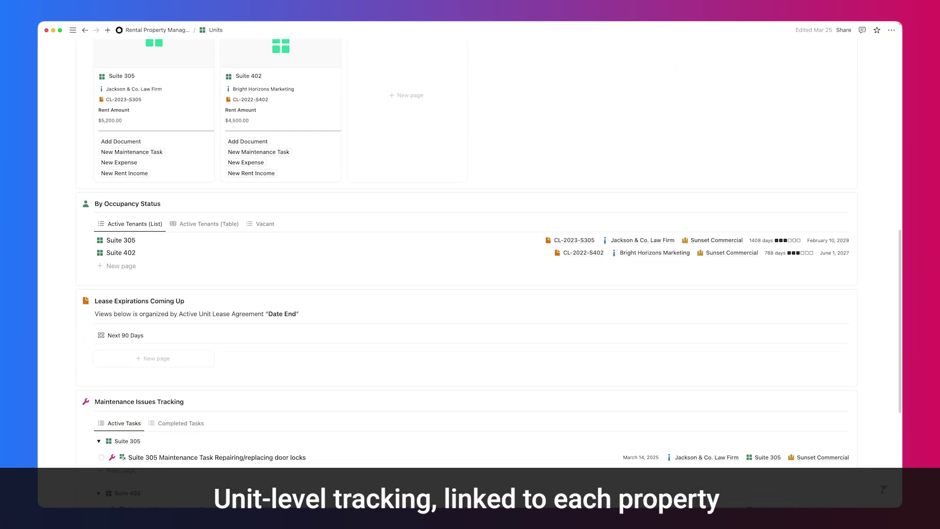
scroll(384, 253, up, 5)
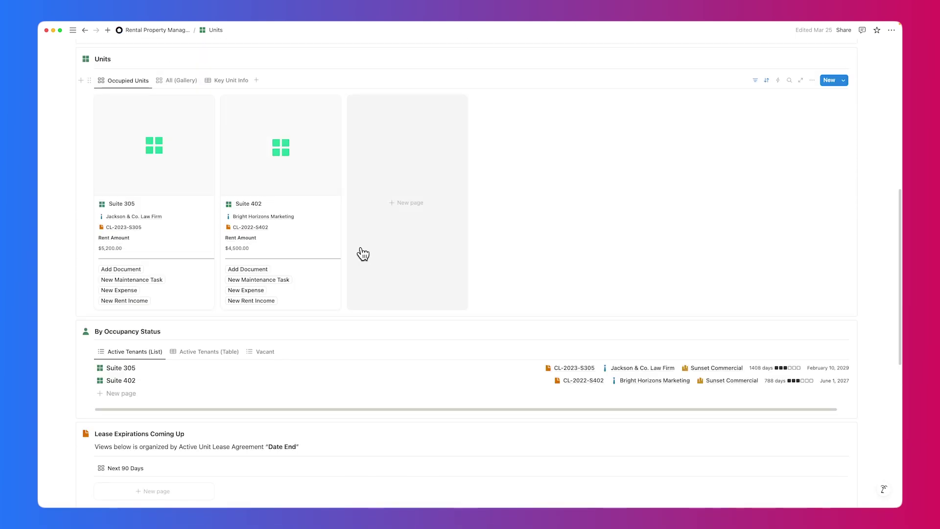
click(200, 246)
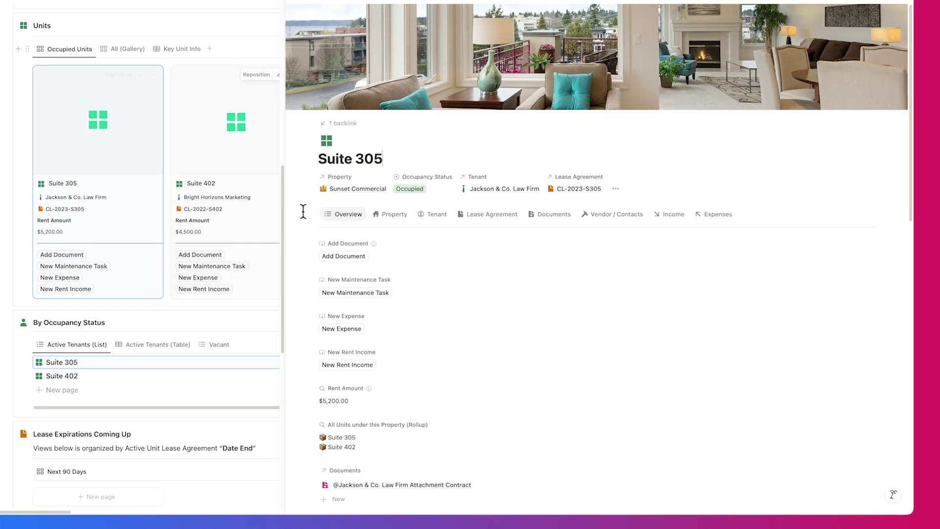
Scroll the Suite 305 page and toggle its maintenance tasks between Completed and Active
scroll(937, 131, down, 5)
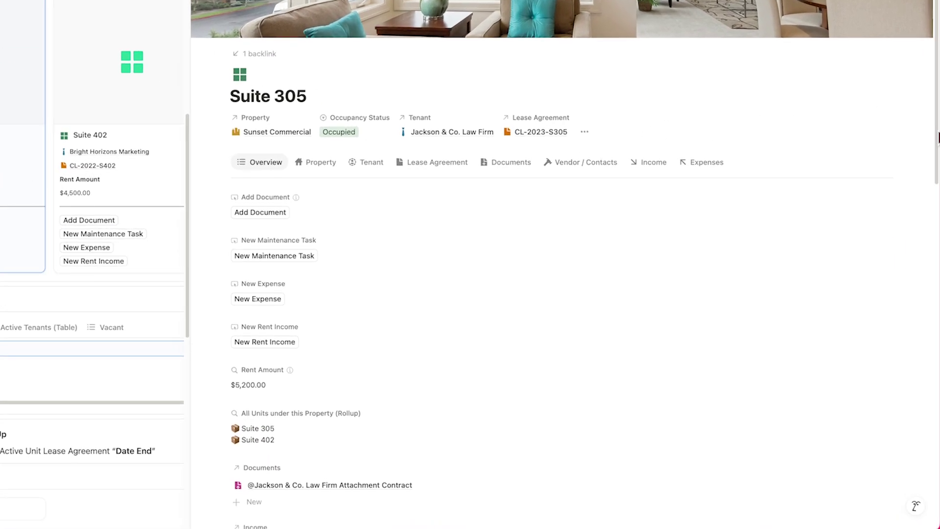
scroll(563, 265, down, 10)
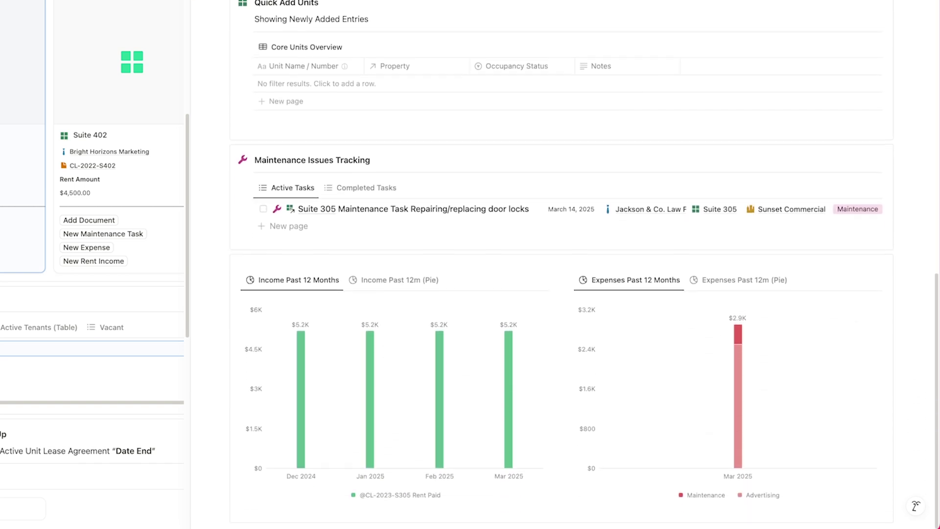
scroll(563, 265, up, 4)
scroll(563, 264, up, 15)
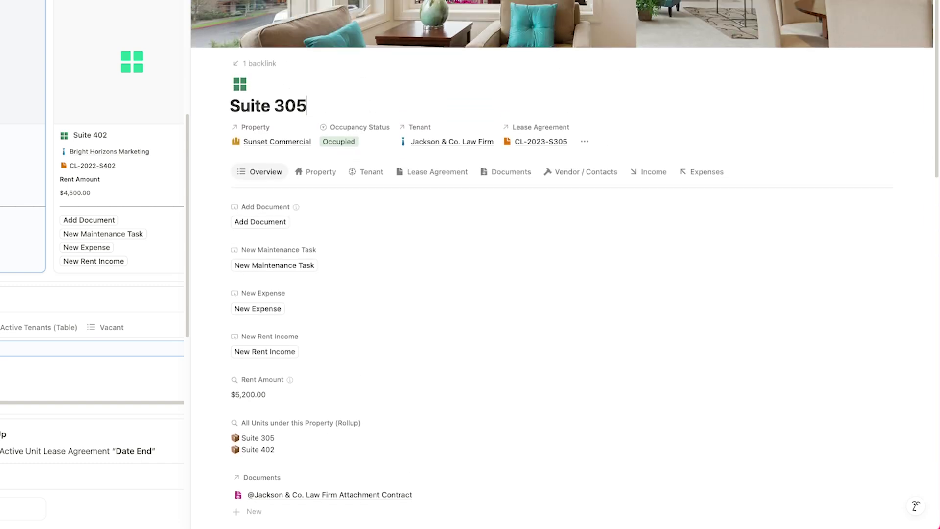
scroll(563, 265, down, 16)
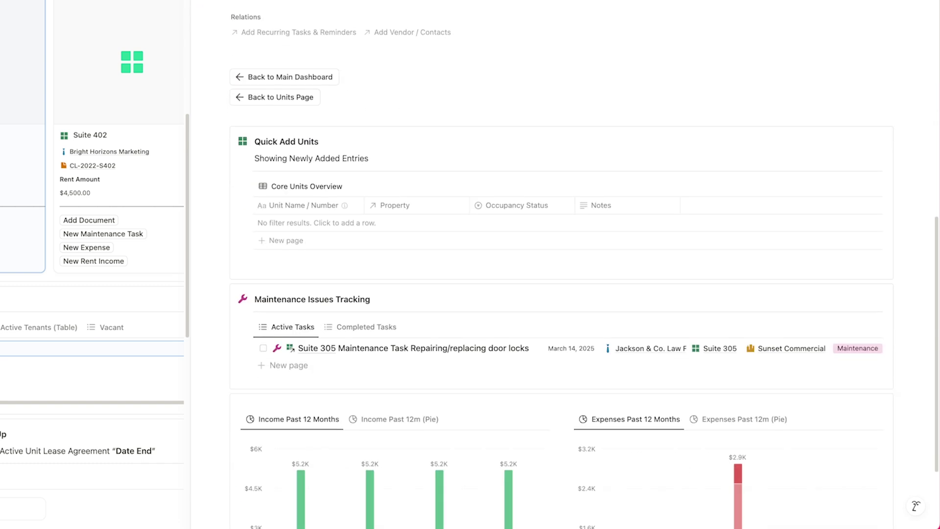
scroll(563, 264, down, 4)
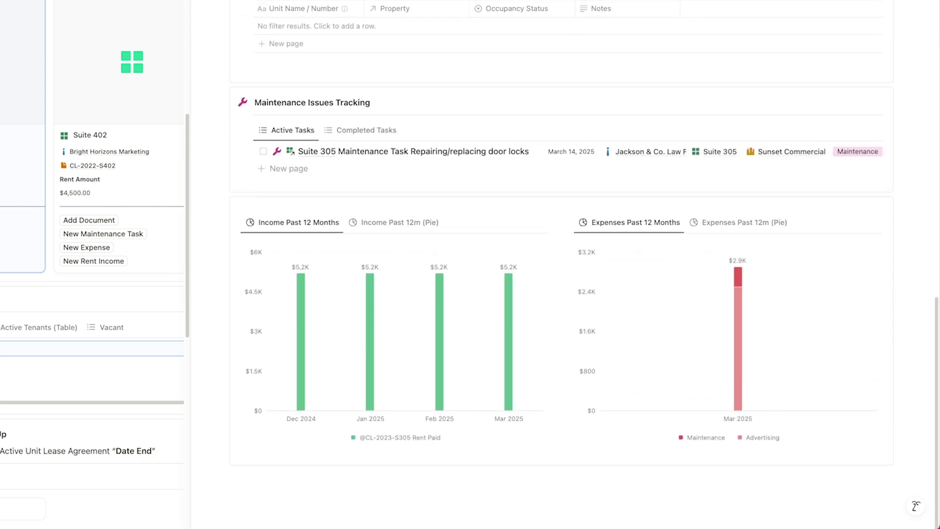
click(337, 134)
click(288, 131)
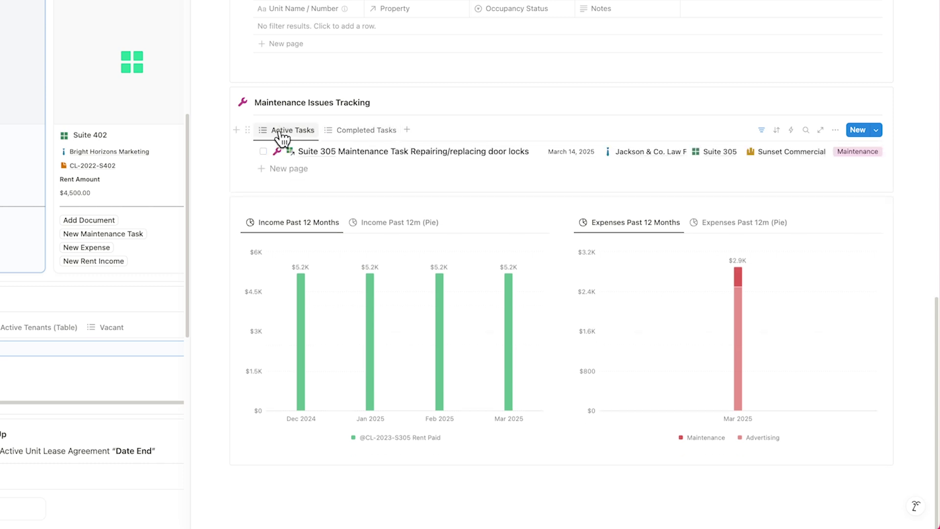
Switch Suite 305's Income and Expenses charts to Pie views ($21K income, $2.9K expenses)
click(325, 224)
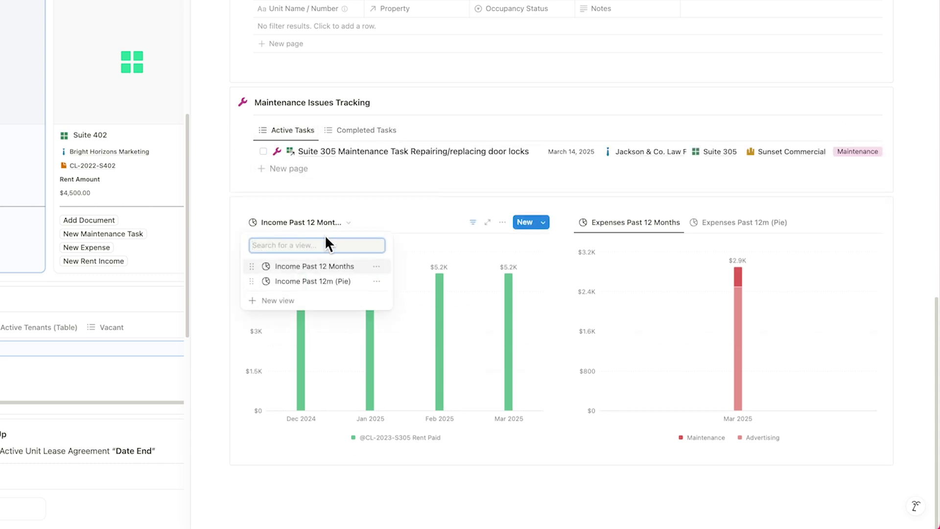
click(324, 280)
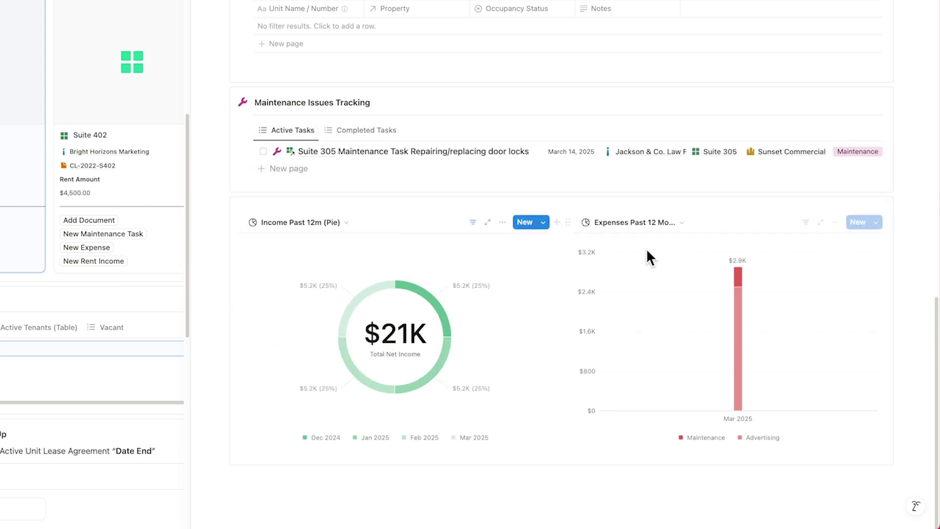
click(686, 225)
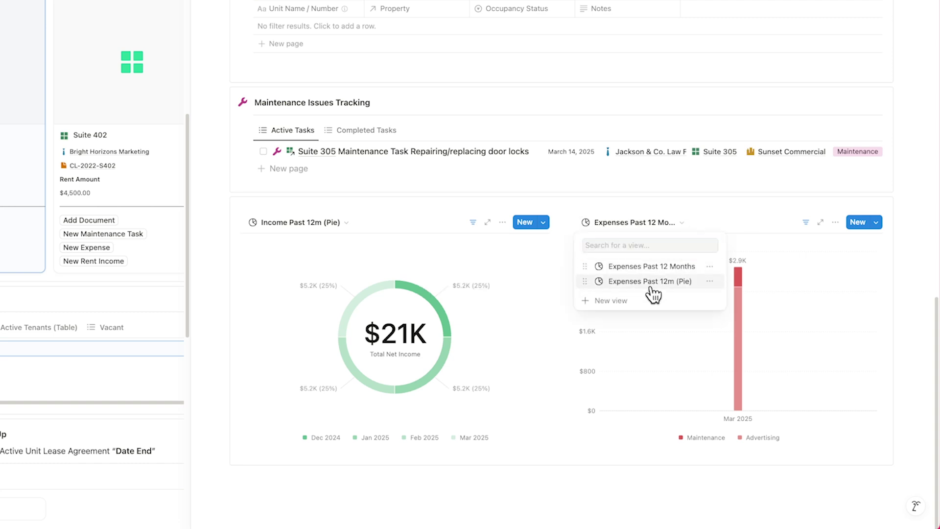
click(651, 282)
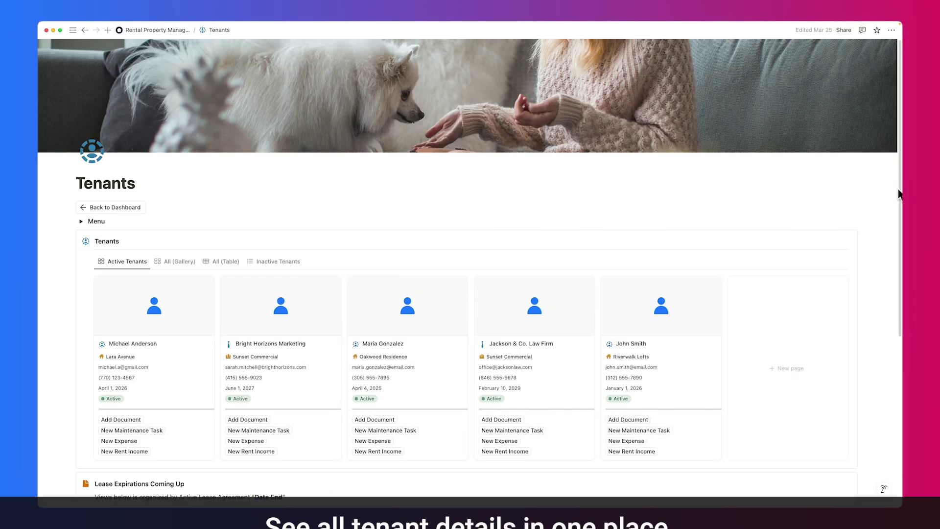
Open the Oakwood Residence tenant record and check its Property, Lease Agreements, Income, Expenses and Document tabs
drag(900, 193, 900, 258)
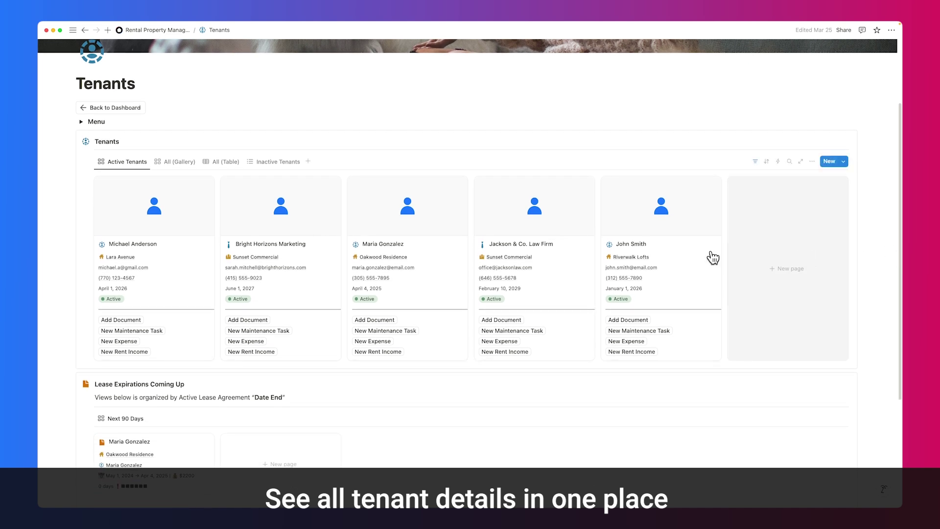
click(445, 256)
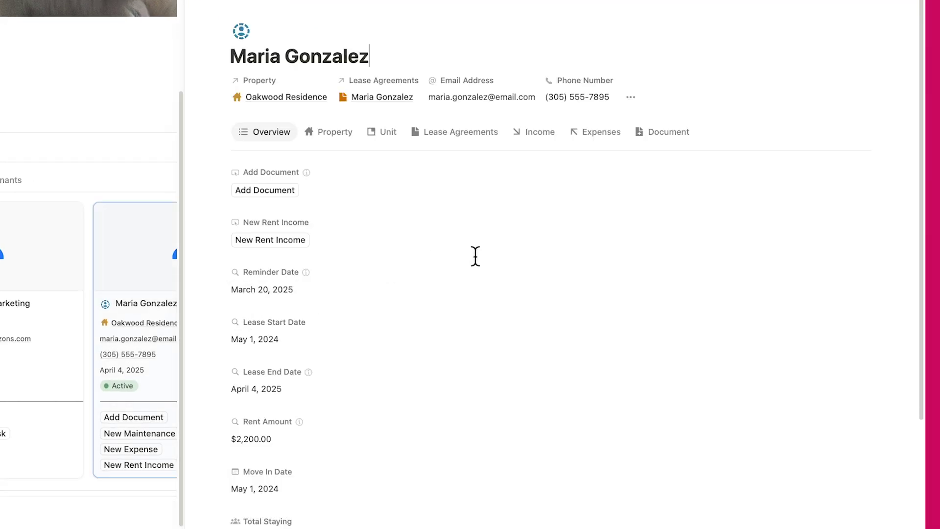
drag(922, 189, 918, 138)
click(334, 132)
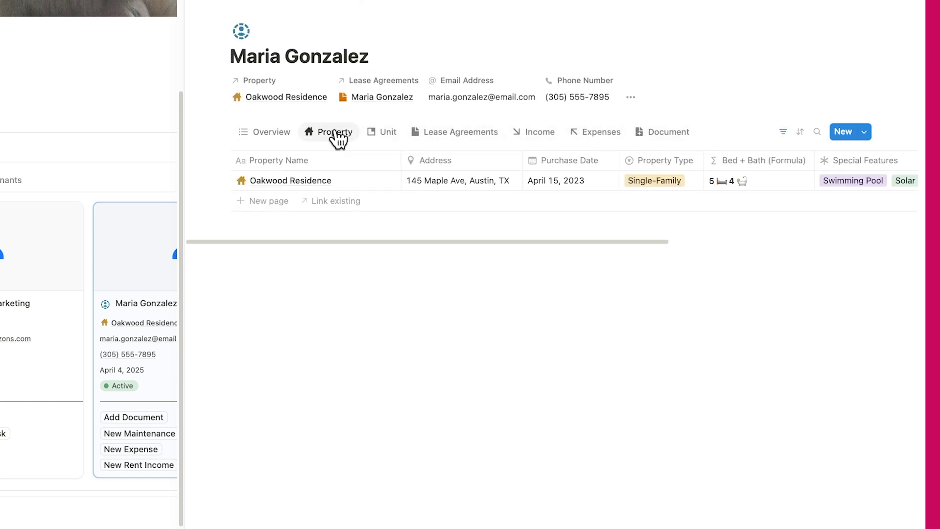
click(448, 135)
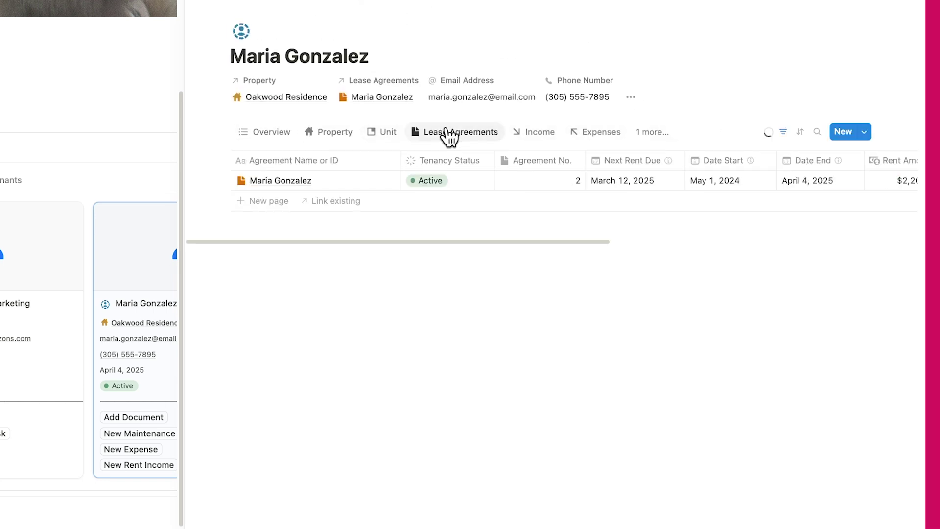
click(532, 138)
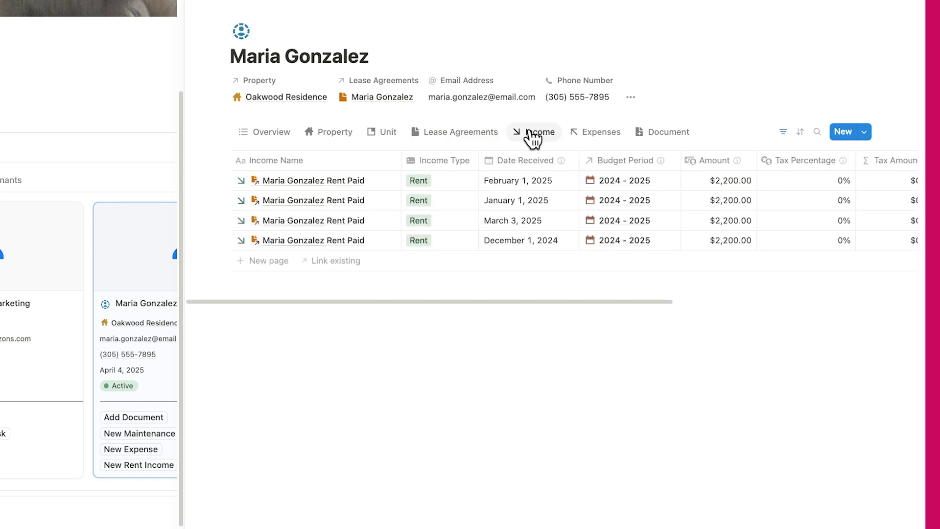
click(596, 140)
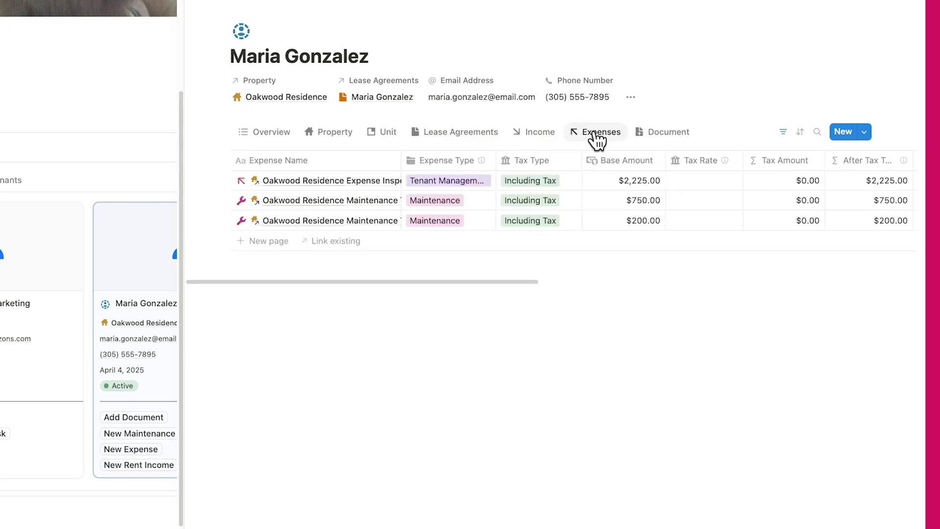
click(666, 139)
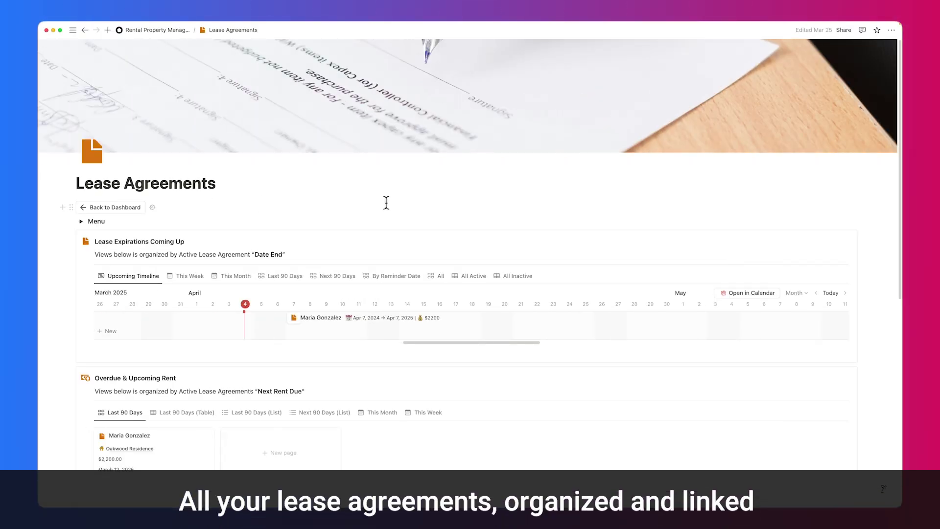
Cycle lease expiration views (this week, month, next 90 days) and show last 90 days' rent as a table
scroll(387, 205, down, 2)
scroll(387, 204, down, 2)
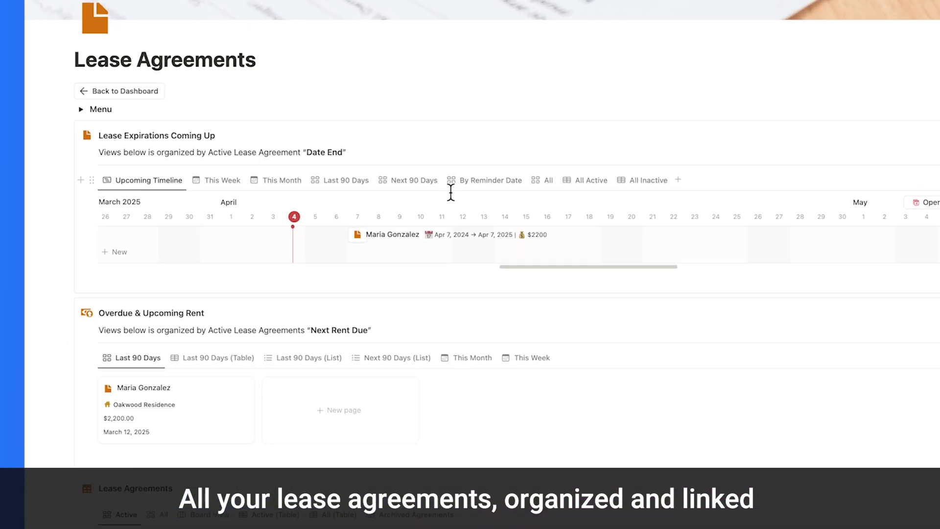
click(242, 169)
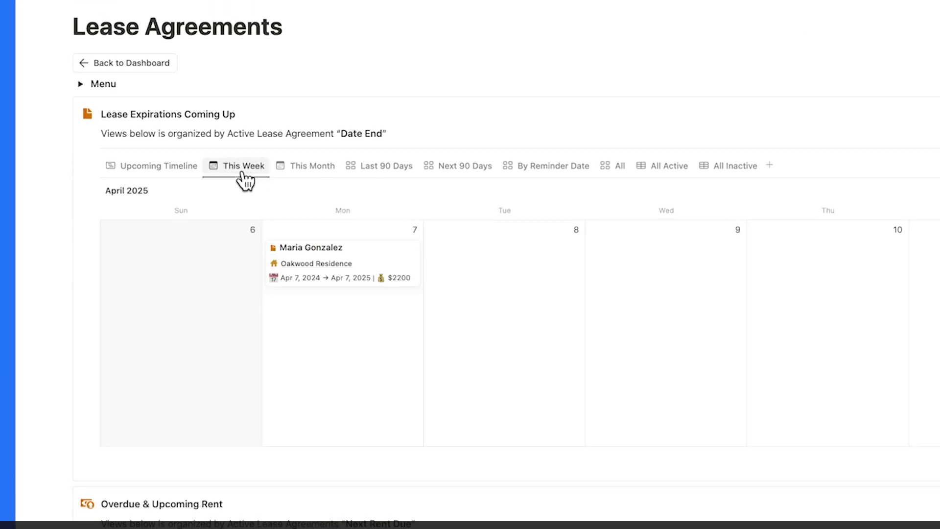
click(294, 168)
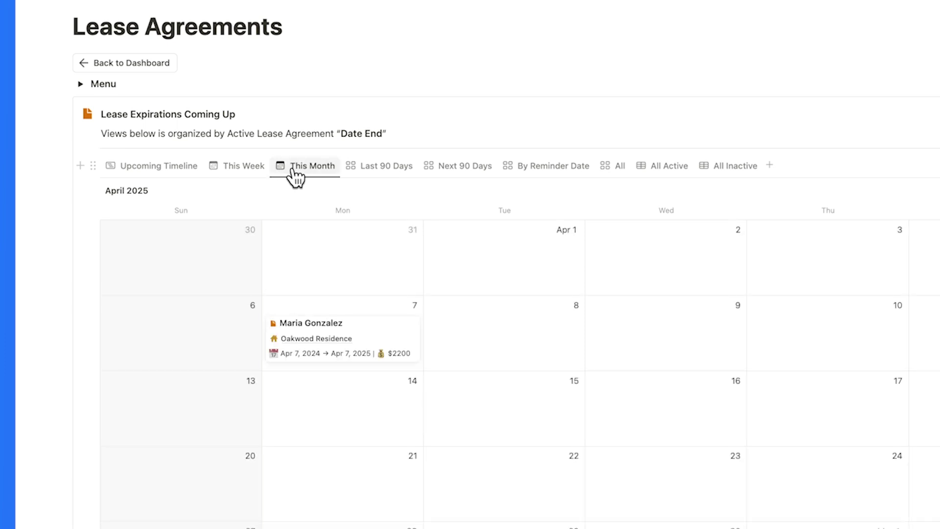
click(450, 169)
scroll(447, 171, down, 5)
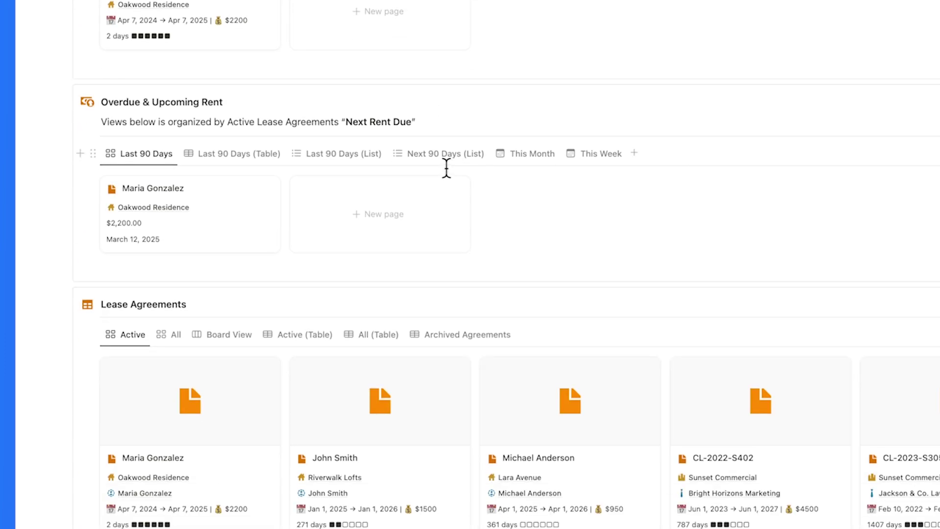
click(243, 158)
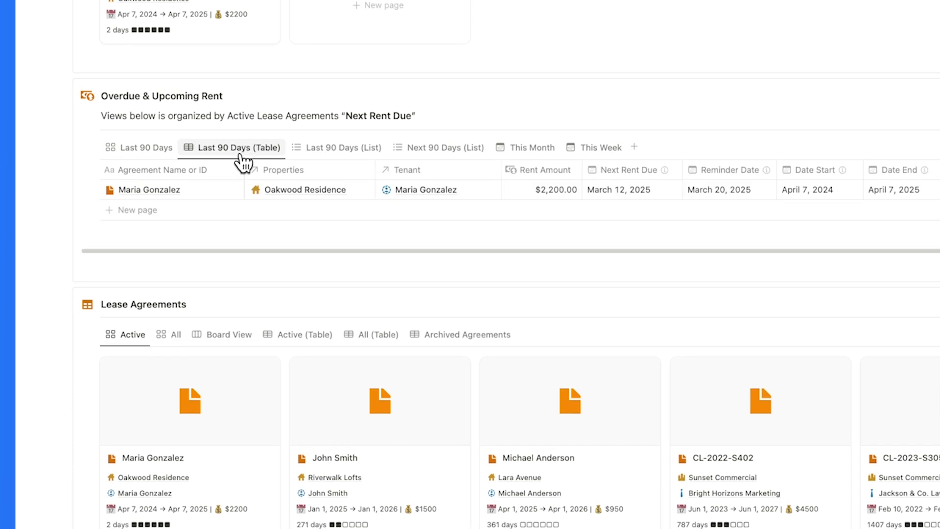
Browse the All, By End Month and Archived agreement views, then open the Oakwood Residence lease from Active
scroll(242, 159, down, 4)
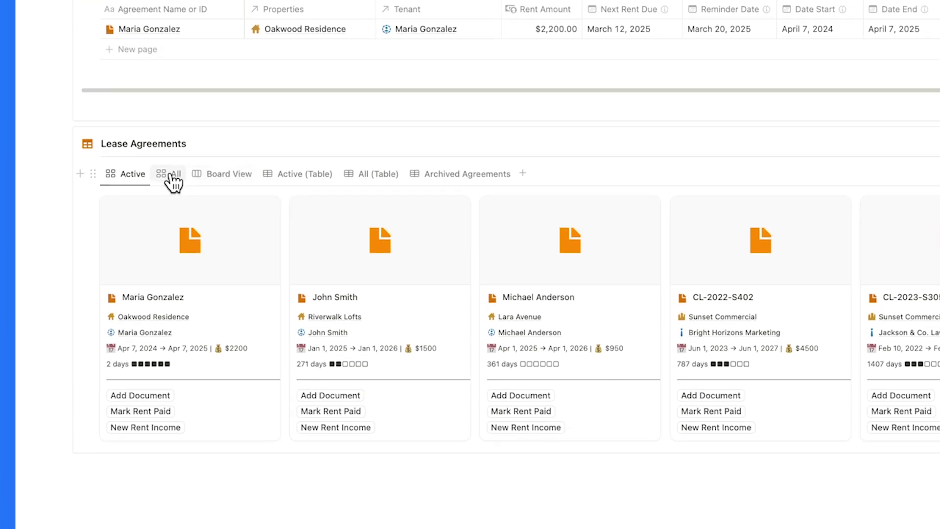
click(171, 175)
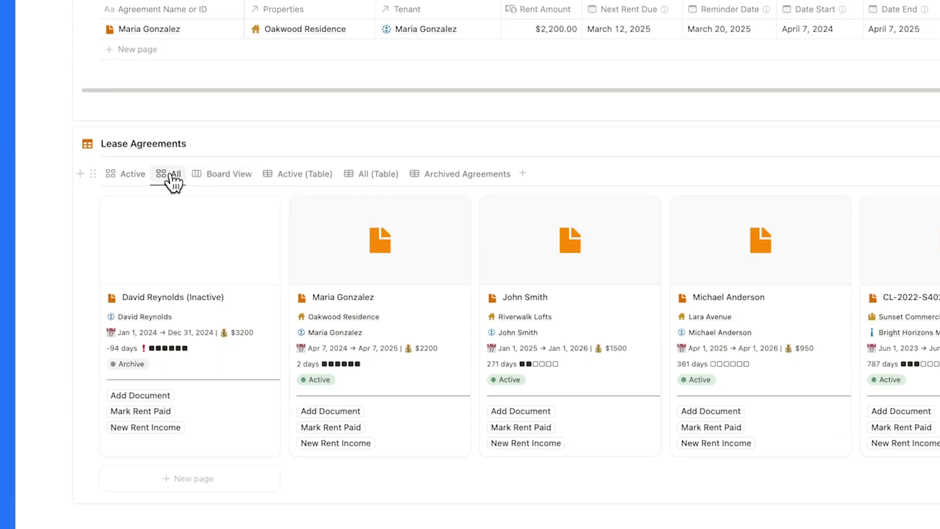
click(208, 176)
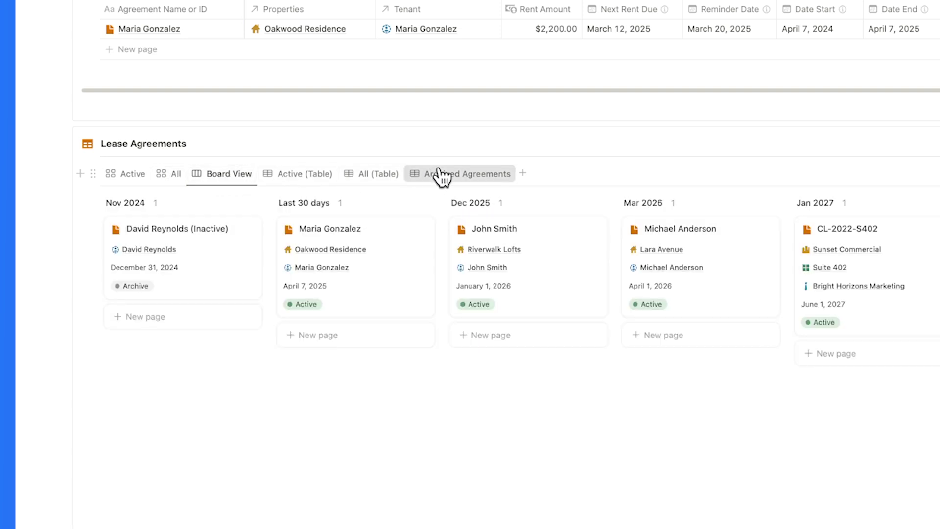
click(441, 174)
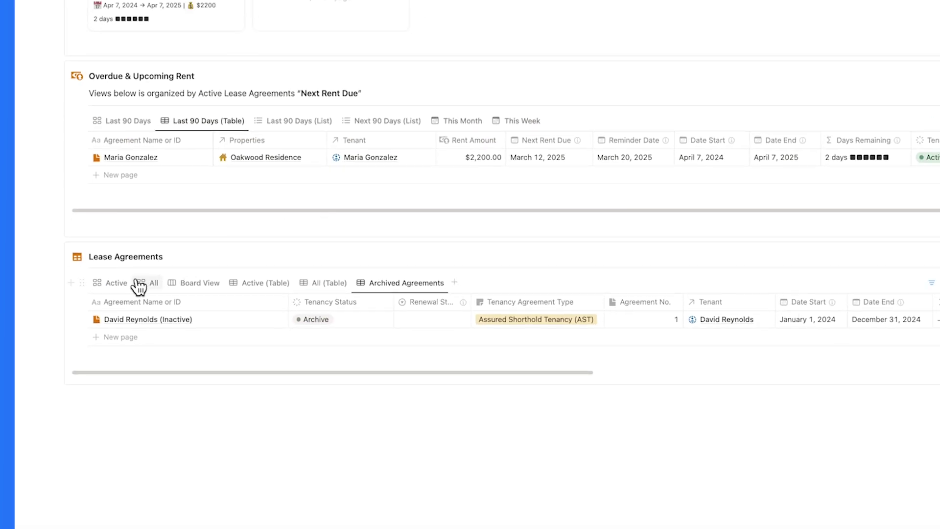
click(116, 284)
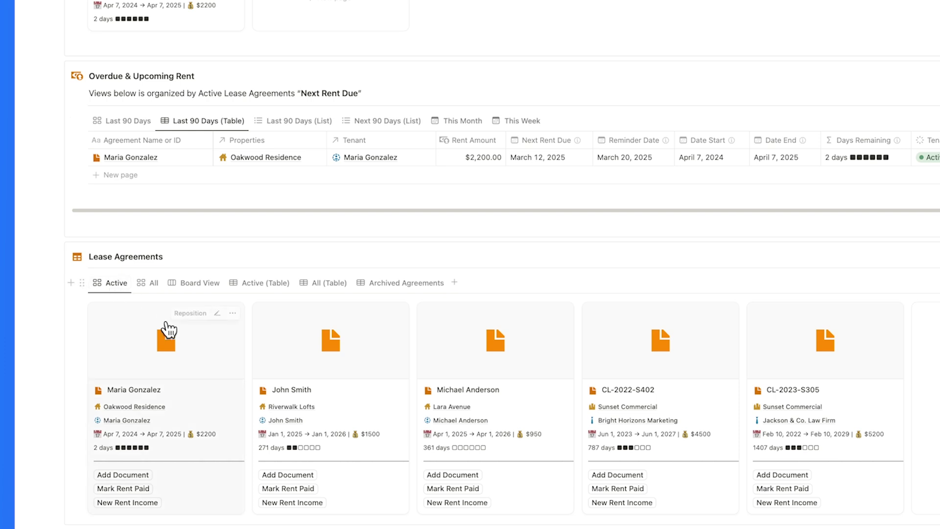
click(200, 386)
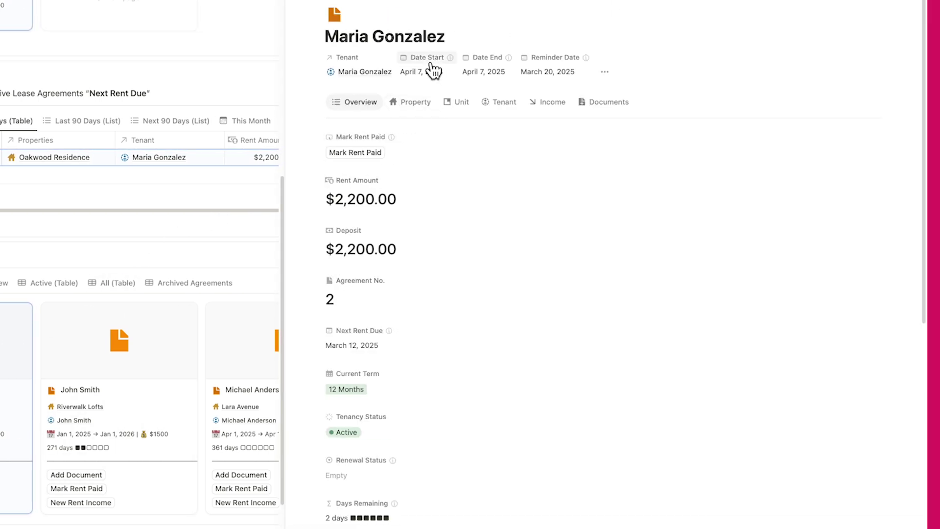
Check the Oakwood lease's reminder date and rent income entries, then close the side peek
click(541, 73)
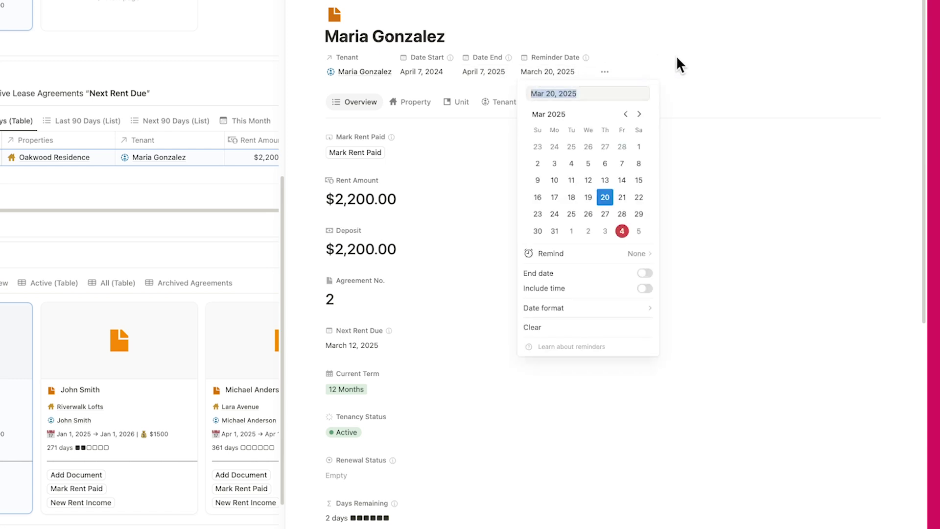
click(690, 62)
scroll(730, 273, down, 10)
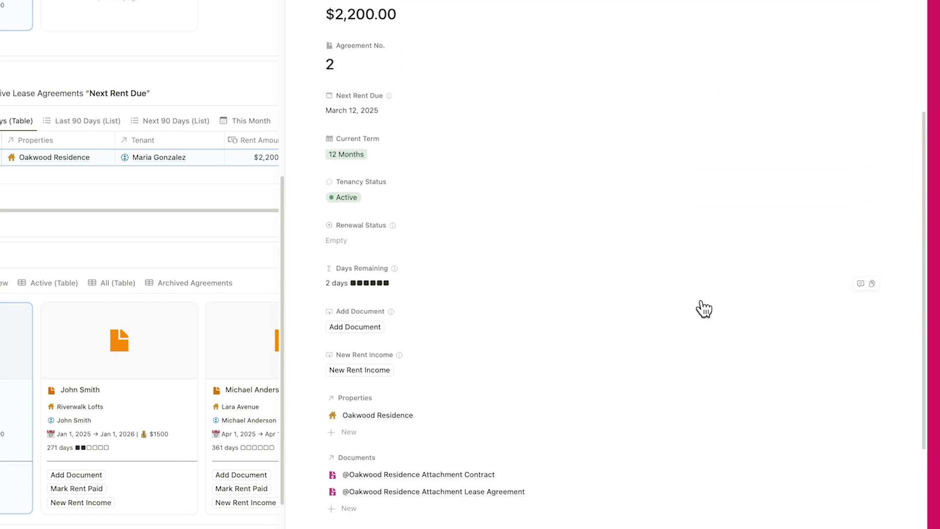
scroll(677, 306, up, 3)
scroll(678, 306, up, 4)
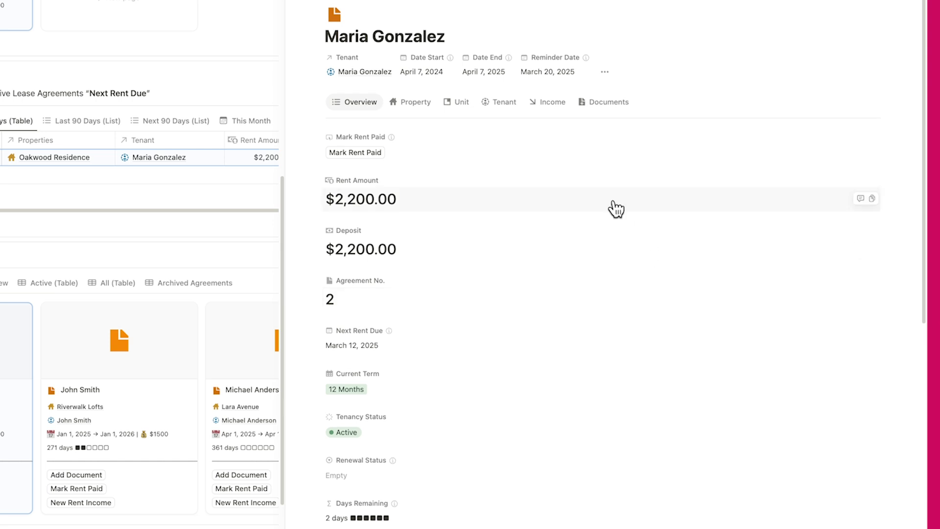
click(552, 103)
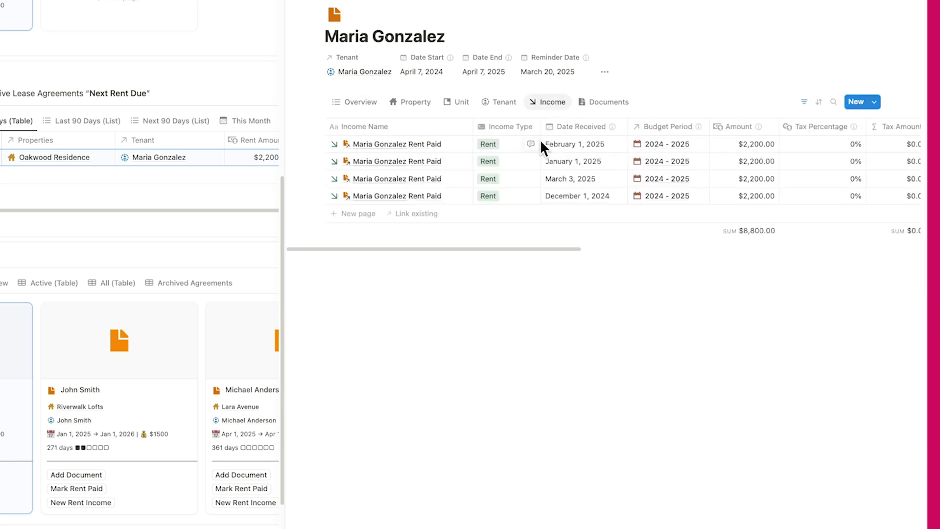
scroll(518, 163, right, 5)
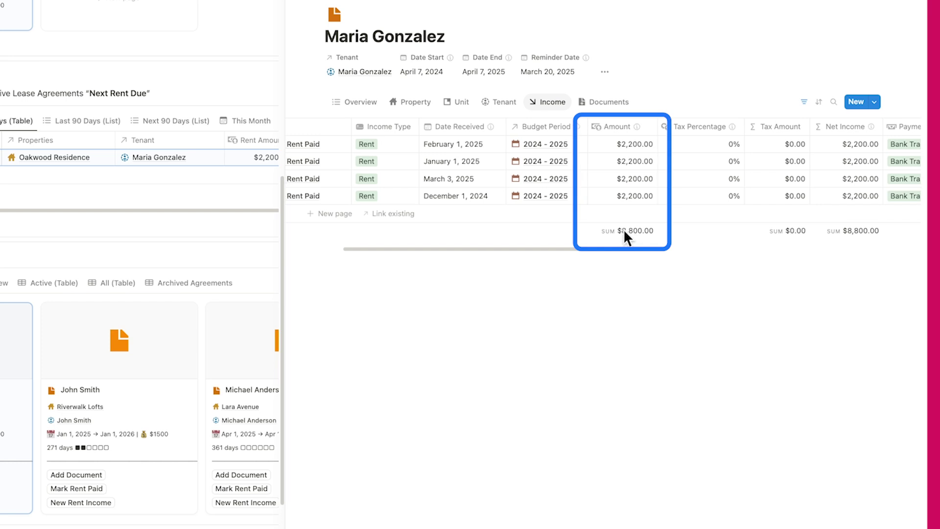
key(Escape)
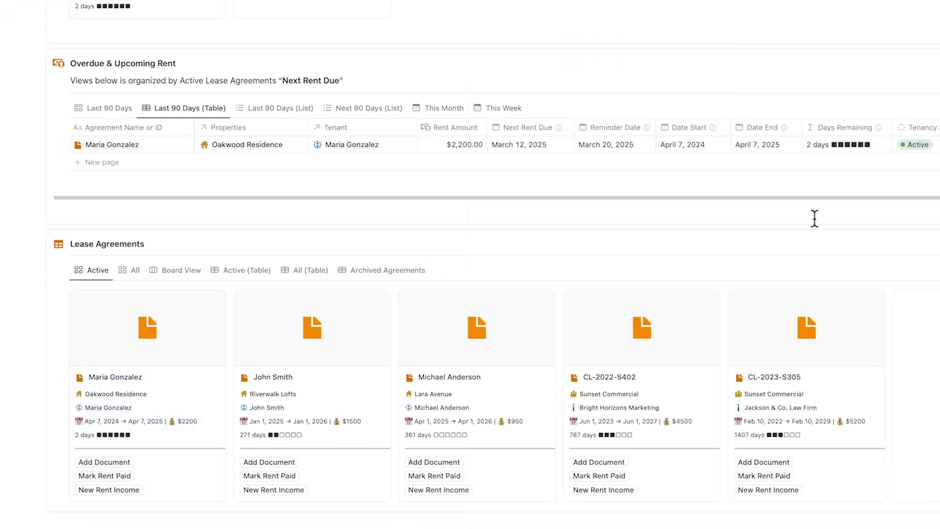
Mark Oakwood Residence rent paid, logging an April 4, 2025 income entry, and open its lease full page
click(110, 477)
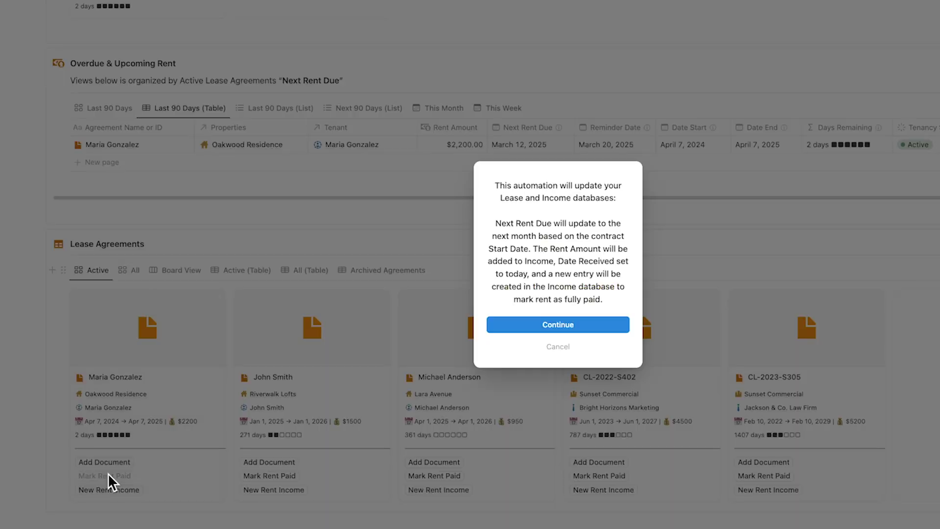
click(558, 326)
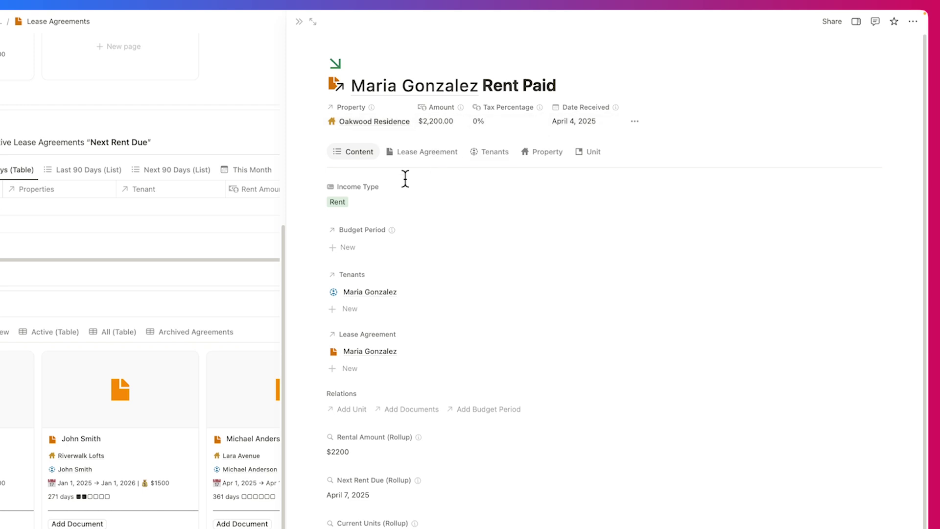
click(385, 90)
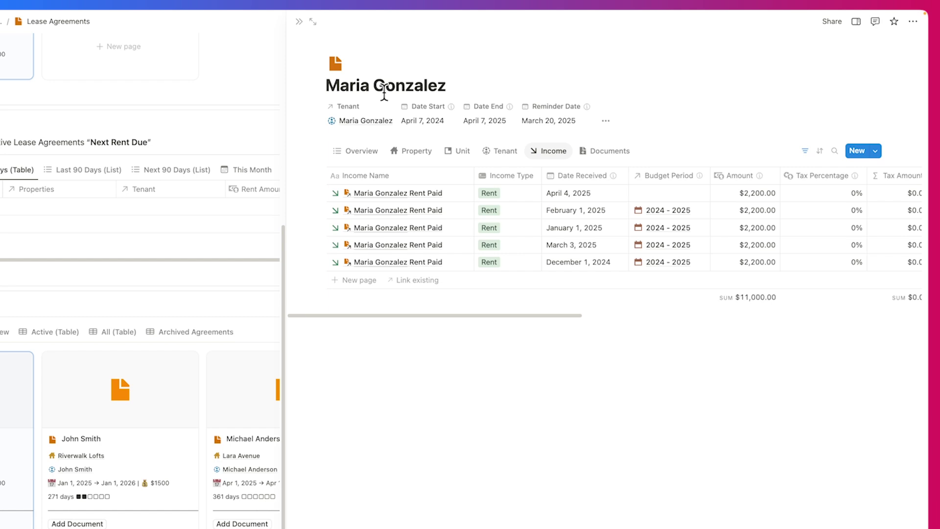
click(313, 21)
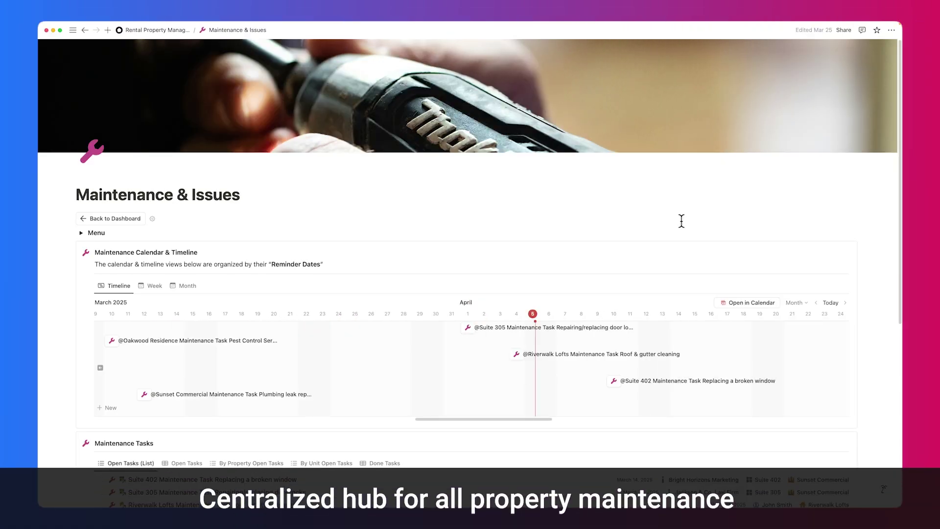
Preview maintenance reminders in weekly and monthly calendar views, then return to the timeline
scroll(681, 221, down, 5)
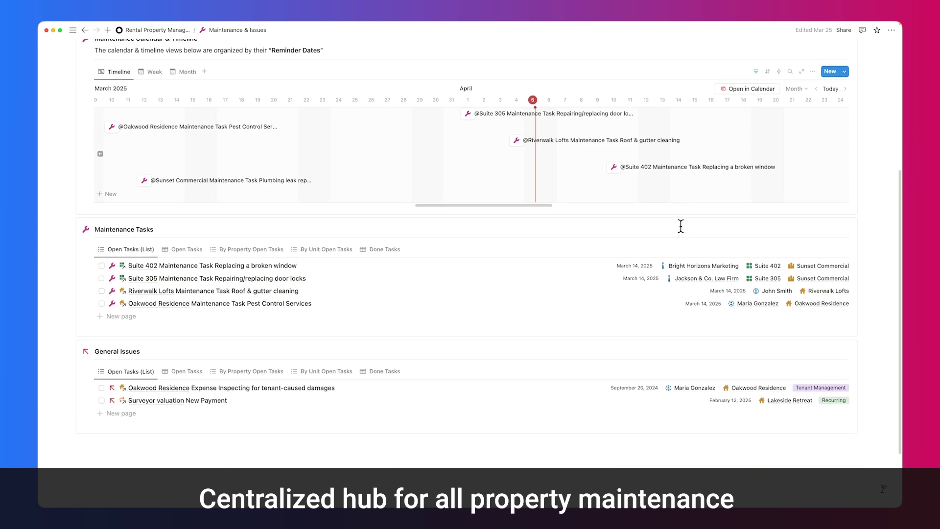
scroll(680, 226, down, 2)
scroll(684, 224, up, 10)
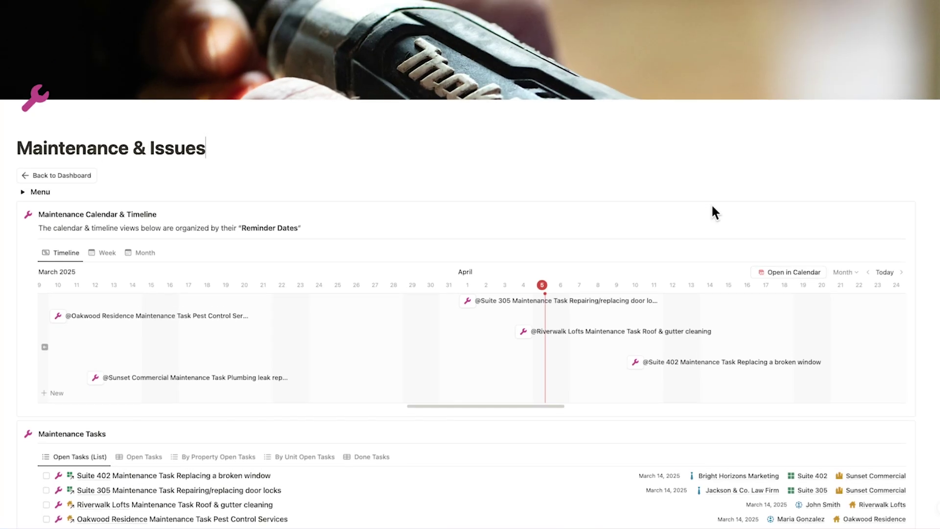
scroll(712, 208, up, 1)
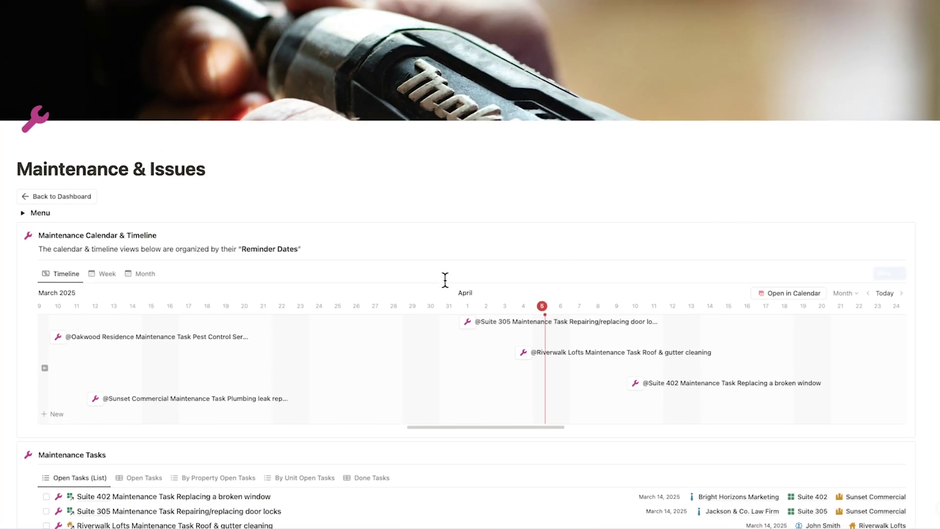
click(105, 274)
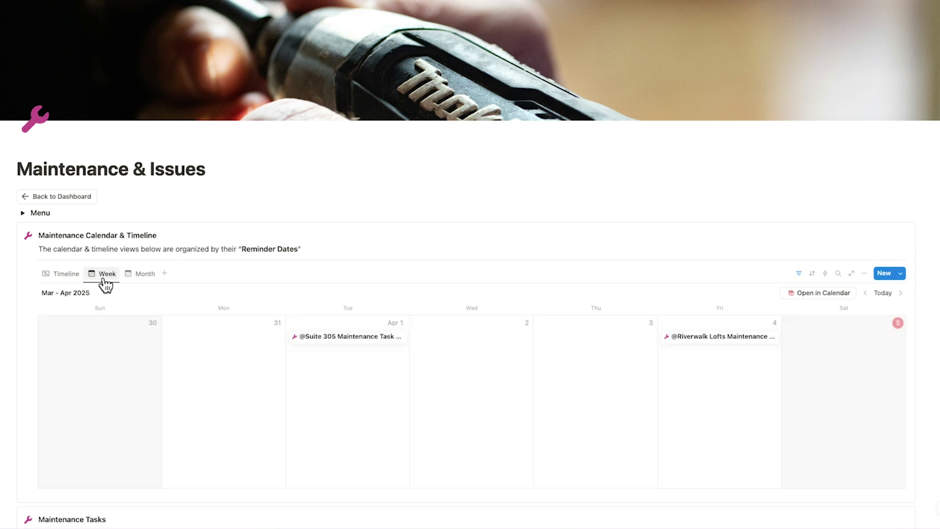
click(141, 276)
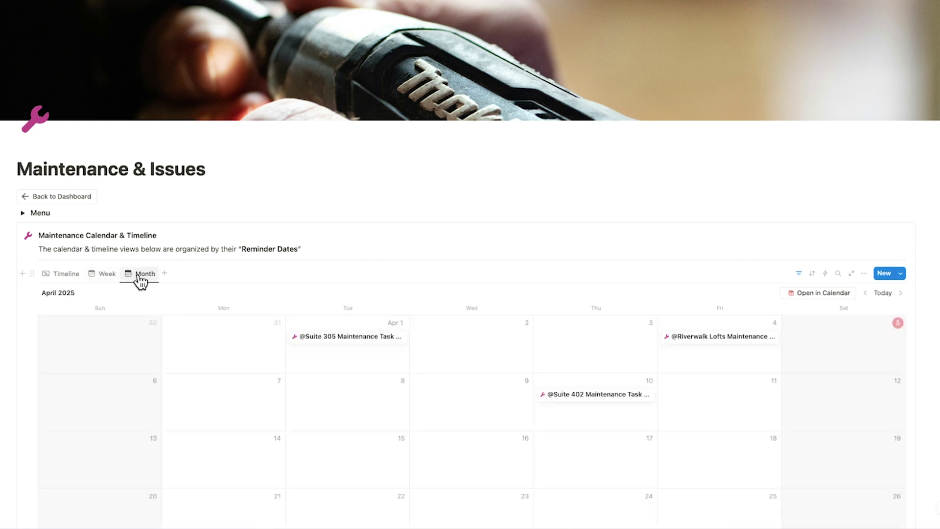
click(64, 280)
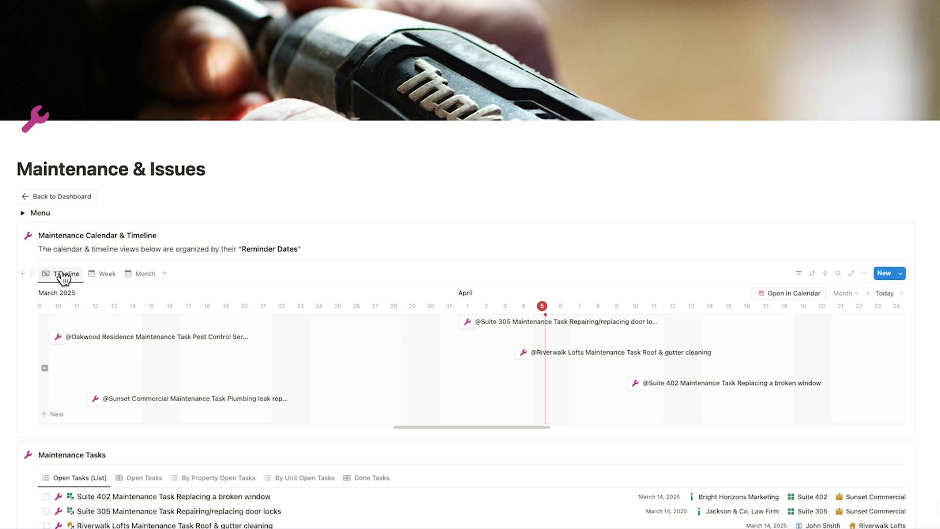
Show maintenance tasks and general issues as Open Tasks tables, grouping the issues by property
scroll(65, 278, down, 5)
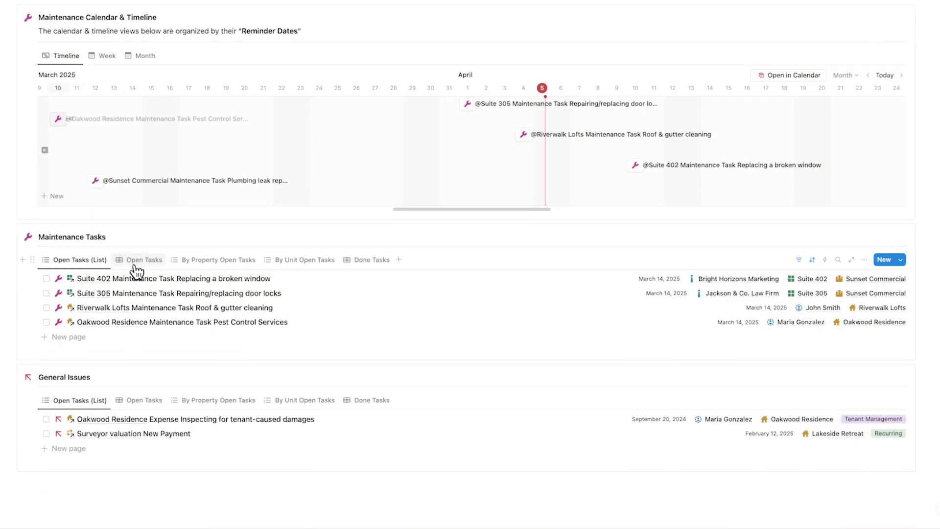
click(135, 267)
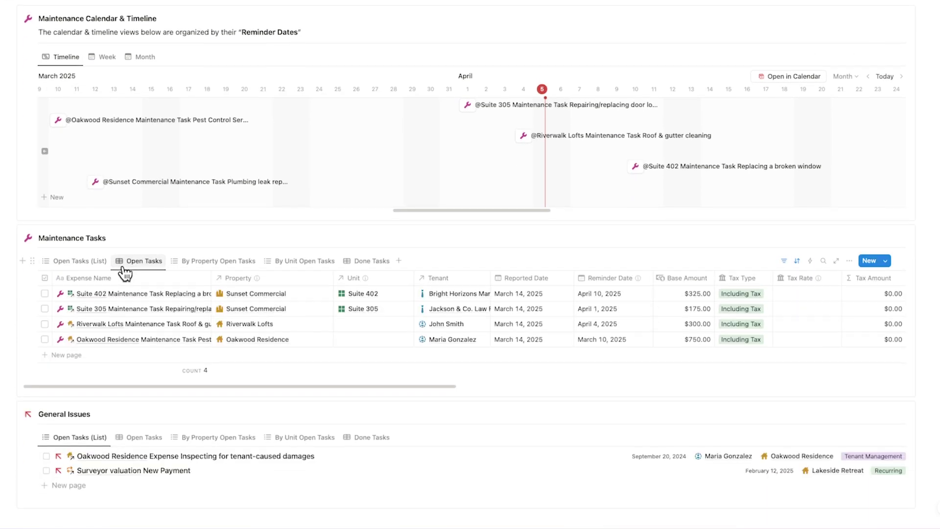
scroll(110, 372, down, 3)
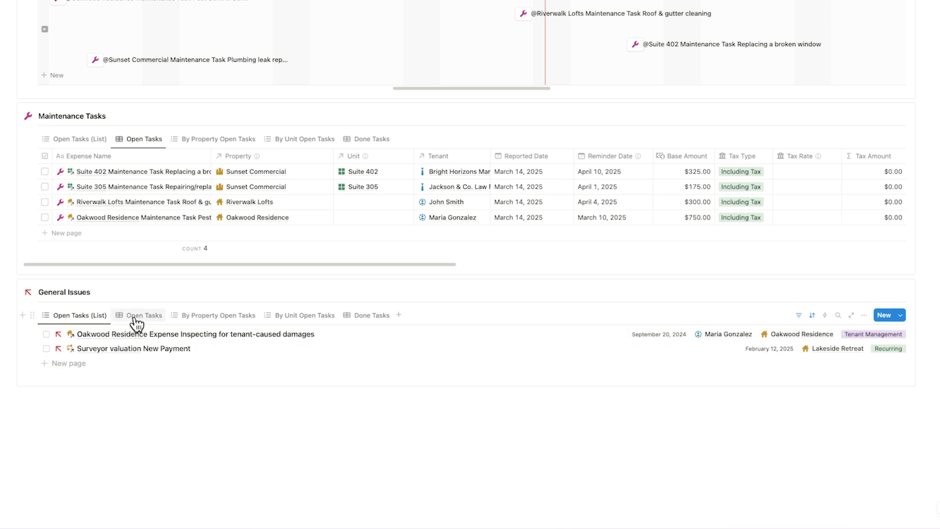
click(136, 319)
click(216, 321)
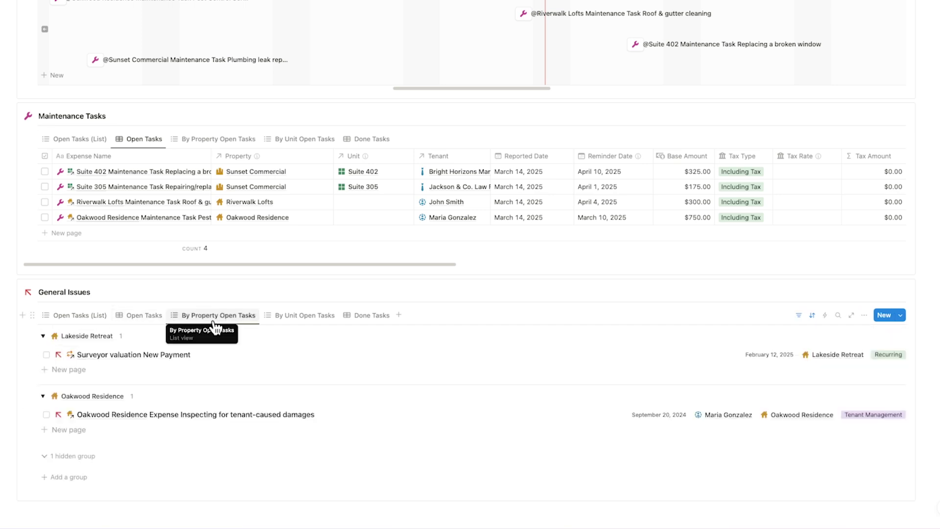
Tick Completed? on the Riverwalk Lofts roof & gutter cleaning task, leaving three open tasks
click(186, 202)
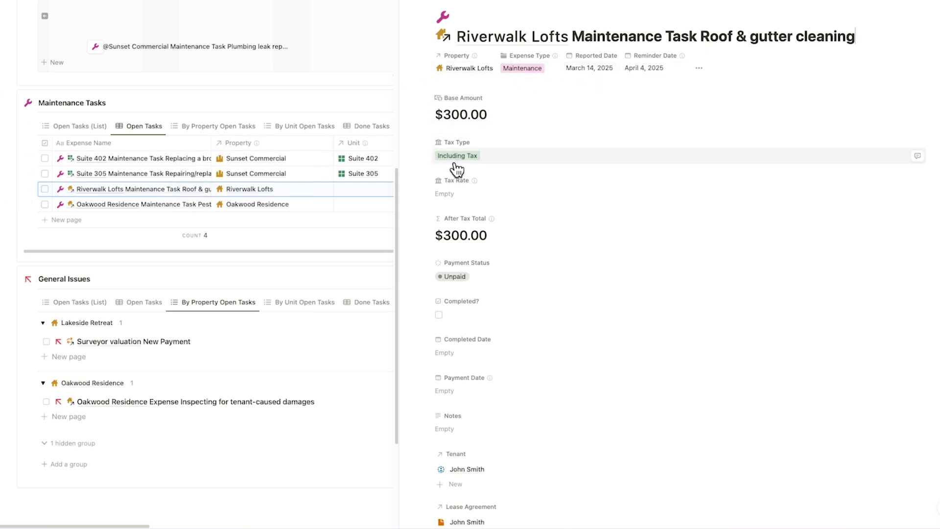
click(439, 315)
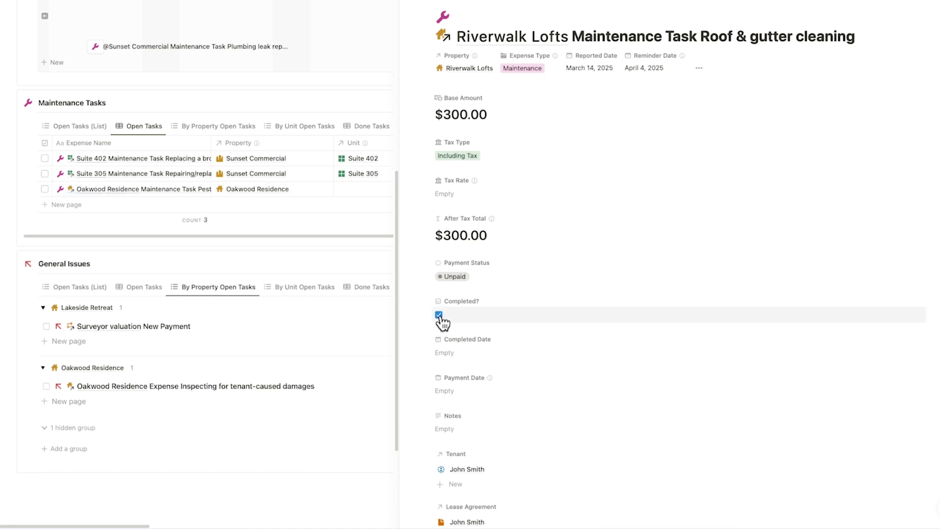
scroll(447, 317, down, 3)
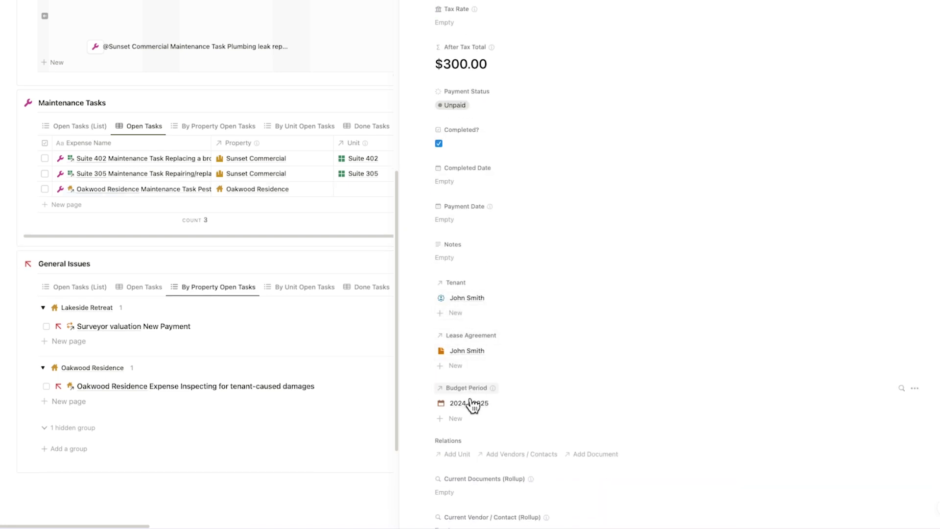
scroll(474, 409, up, 1)
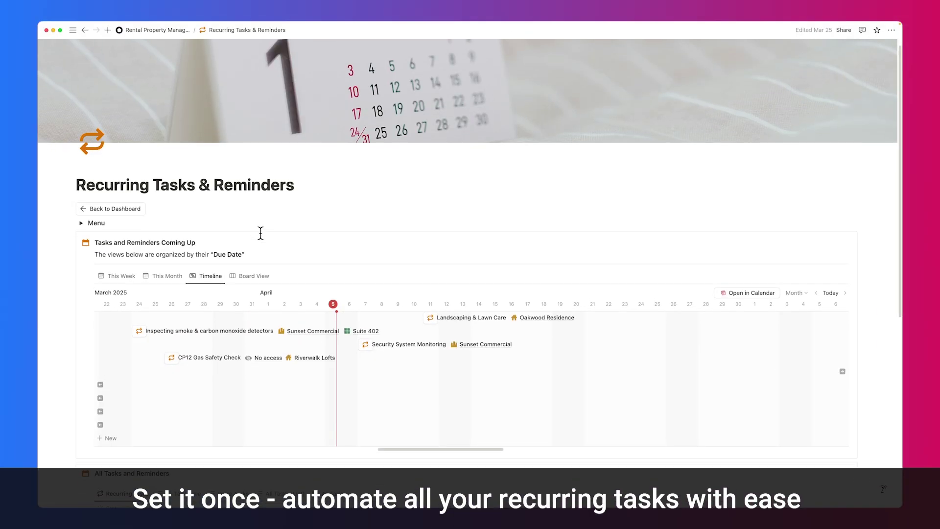
Switch recurring tasks to the board view, then the This Month April 2025 calendar, and open the detector inspection
scroll(260, 234, down, 3)
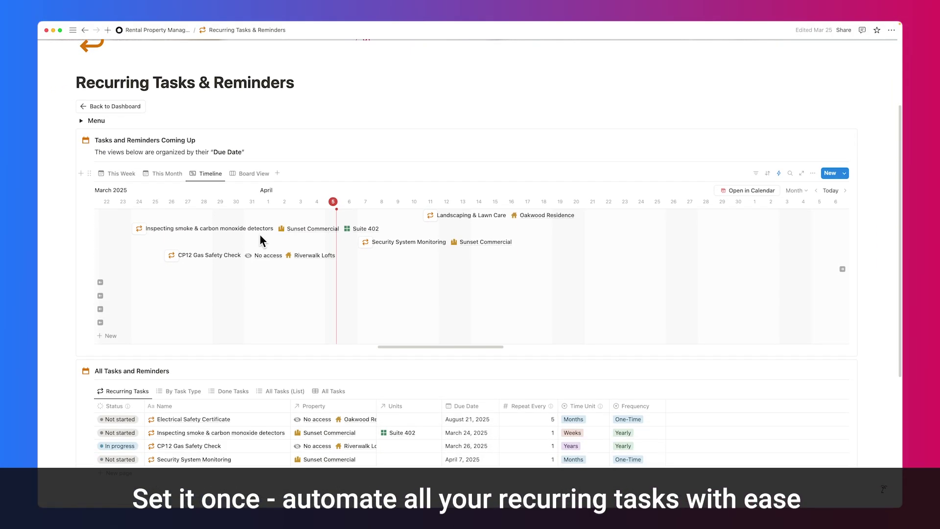
scroll(260, 234, up, 3)
scroll(260, 234, up, 1)
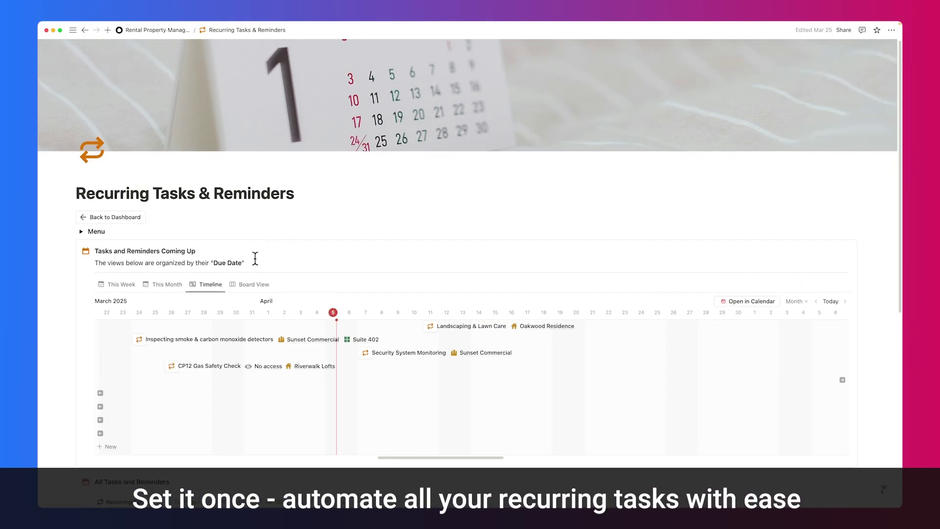
click(254, 285)
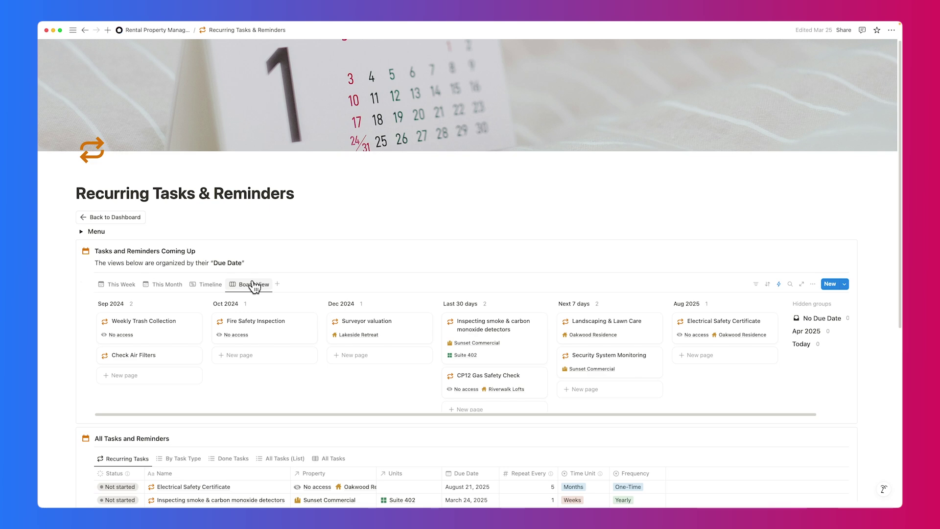
click(167, 286)
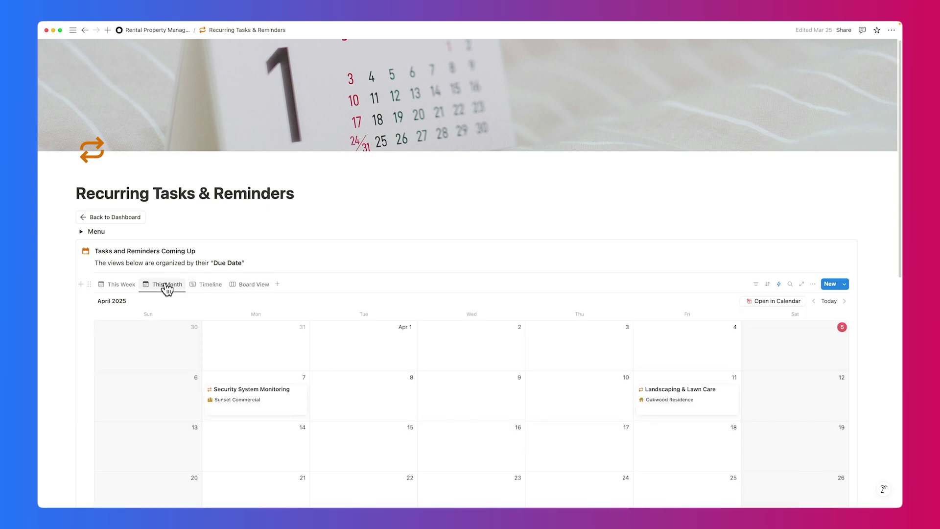
scroll(165, 288, down, 6)
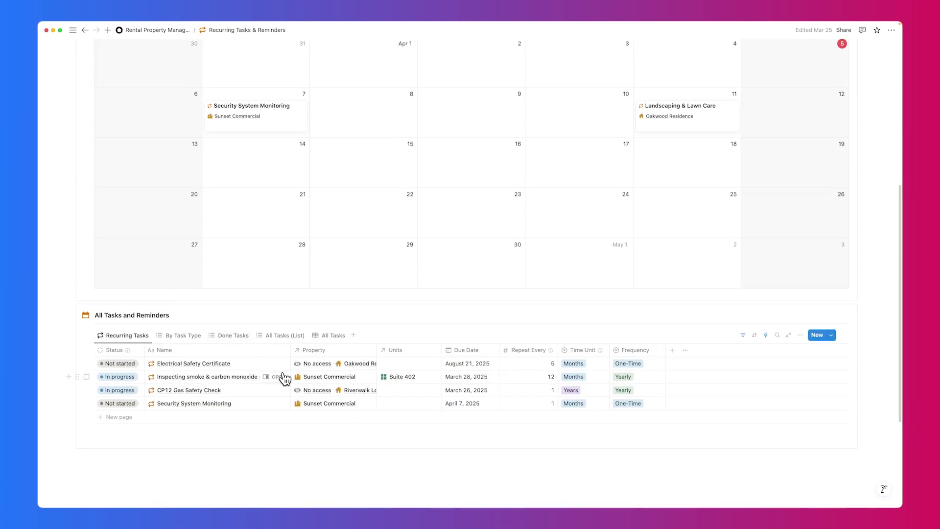
click(277, 376)
Set the detector inspection to repeat every 1 Year and mark it Done, rolling it to March 28, 2026
click(704, 55)
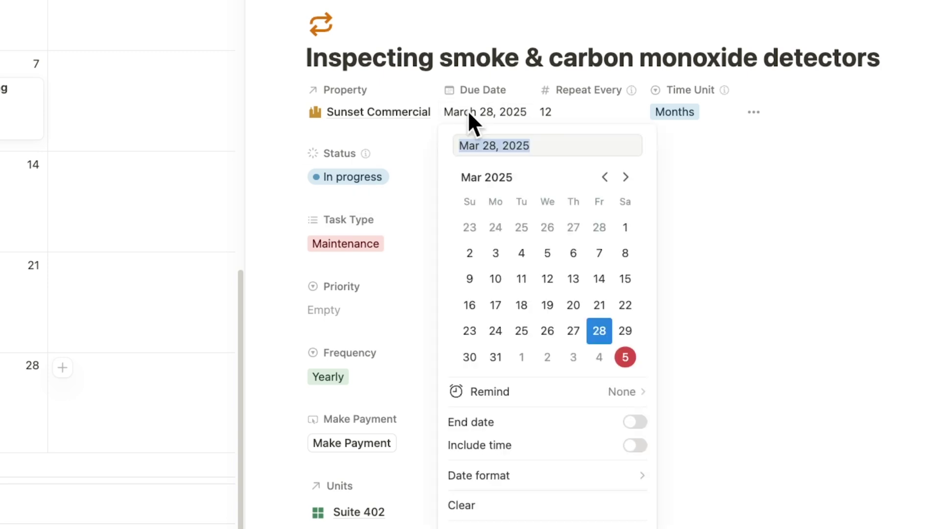
click(468, 110)
click(562, 111)
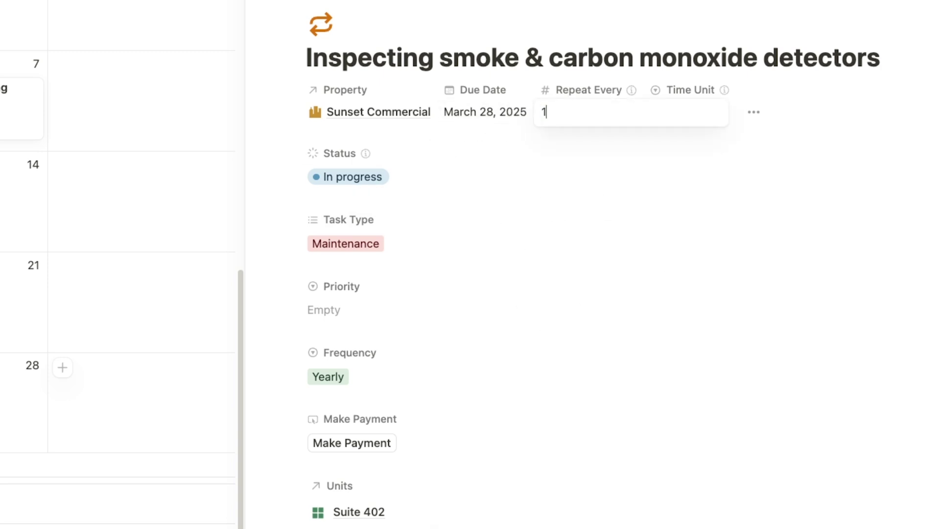
text(1)
key(Return)
click(677, 117)
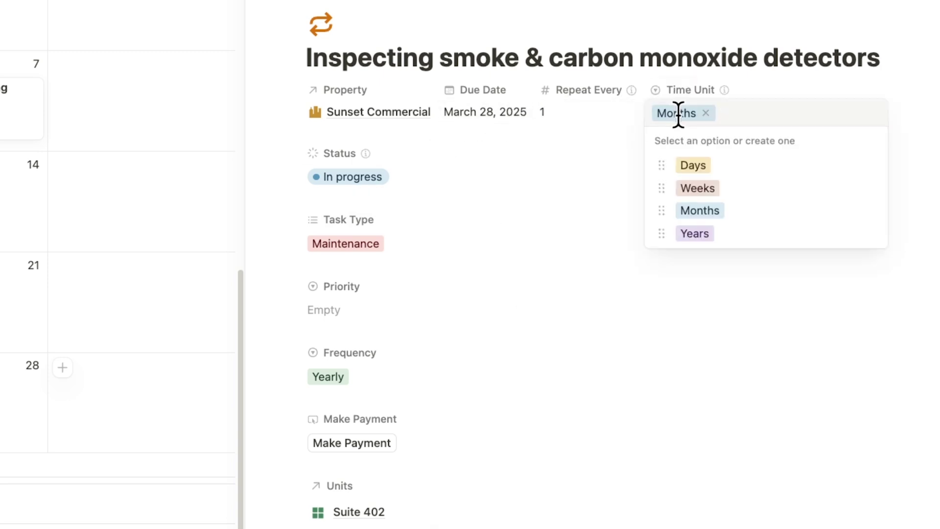
click(701, 231)
click(362, 178)
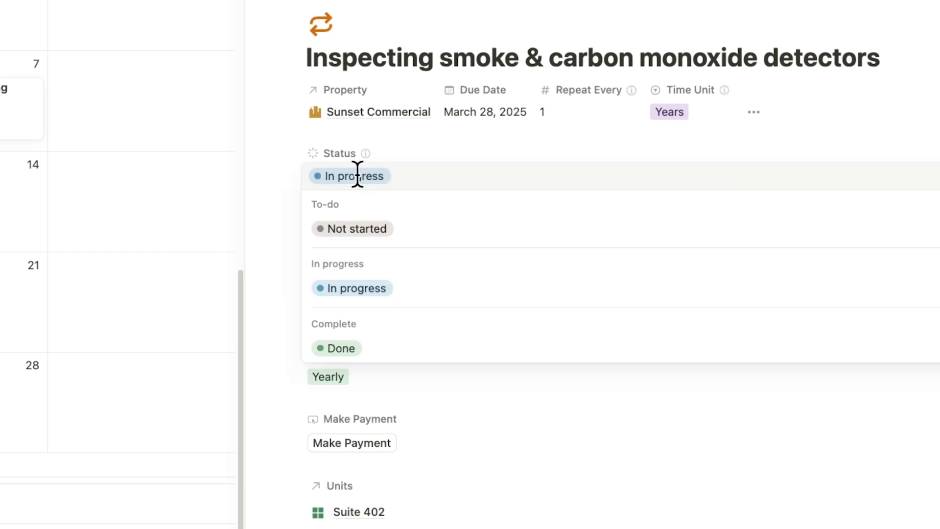
click(370, 348)
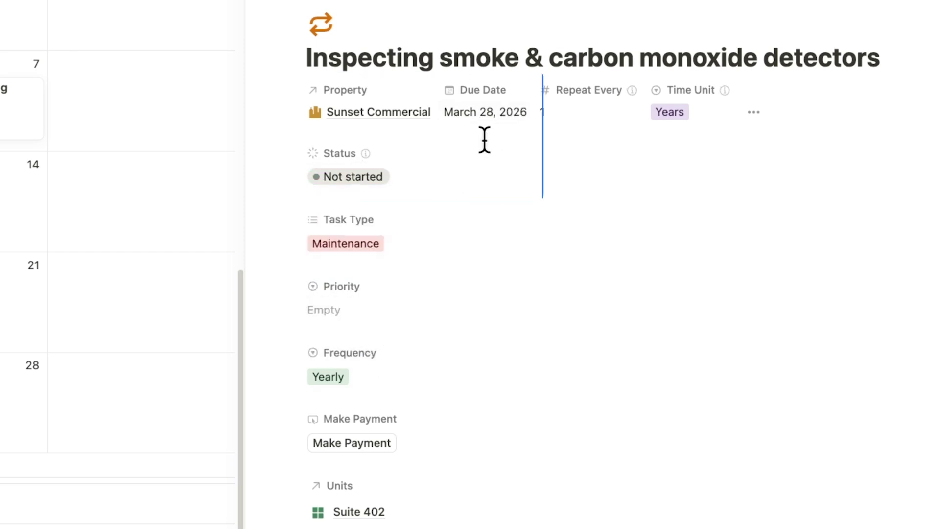
click(418, 30)
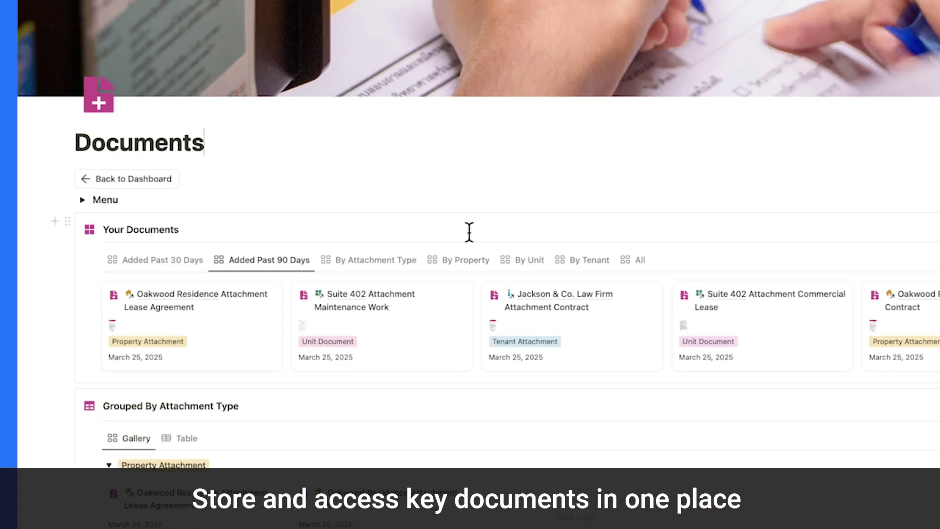
Group documents by property, unit, then tenant, and open the Suite 402 Attachment Commercial Lease
click(453, 259)
scroll(455, 263, down, 3)
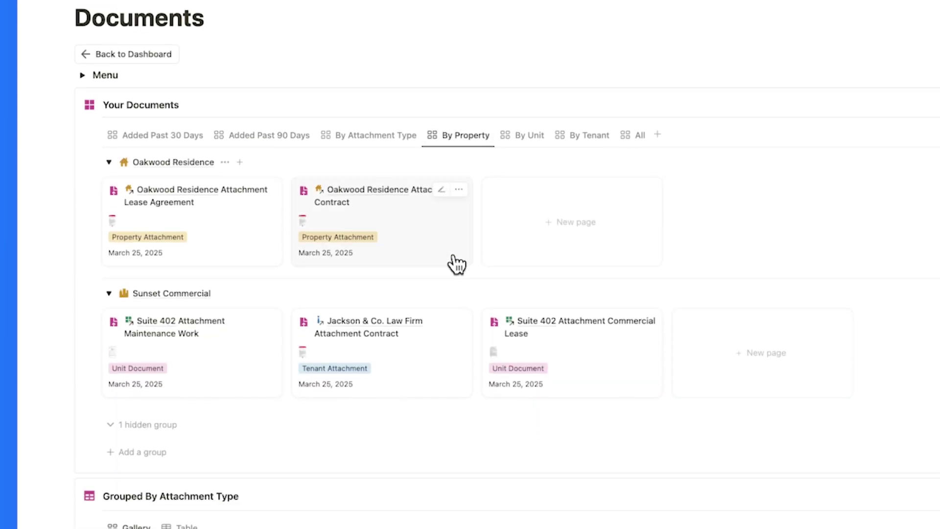
click(538, 133)
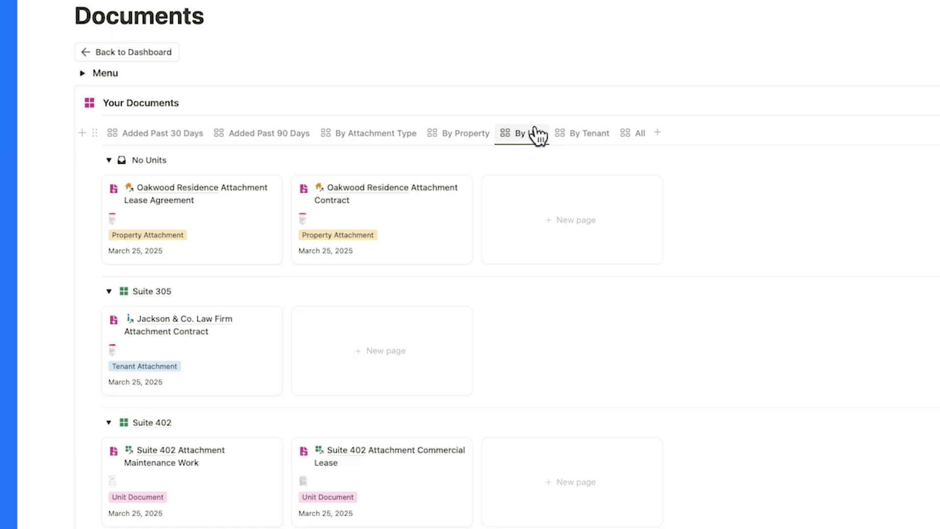
click(590, 133)
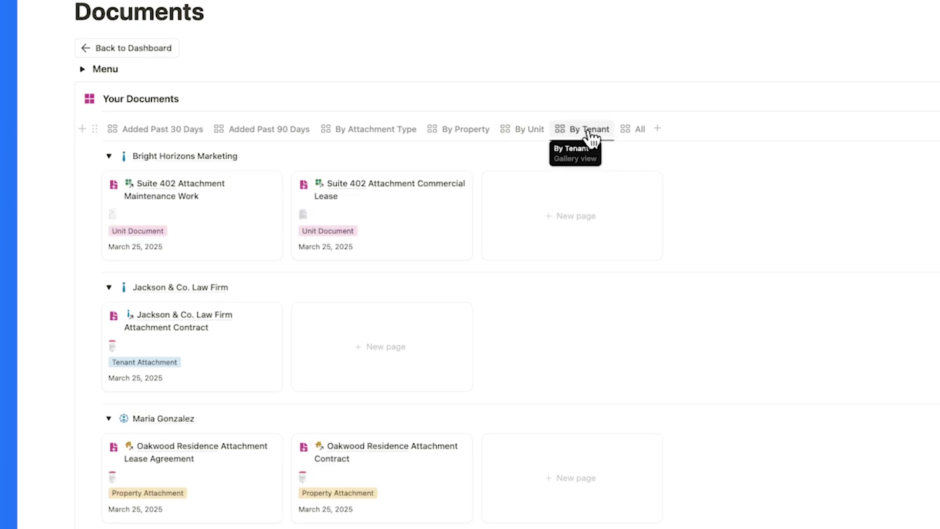
click(409, 194)
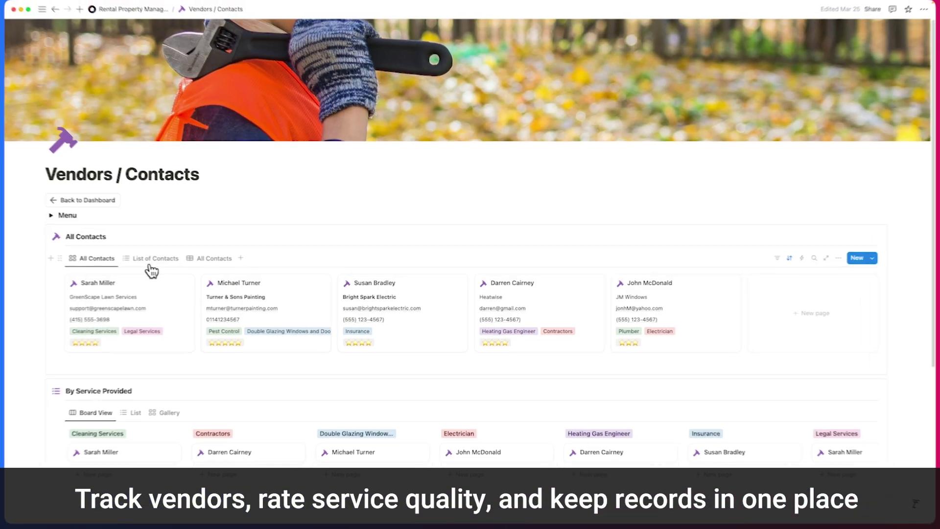
Switch vendor contacts to the list, then the All Contacts table, and view GreenScape Lawn Services' details
click(152, 265)
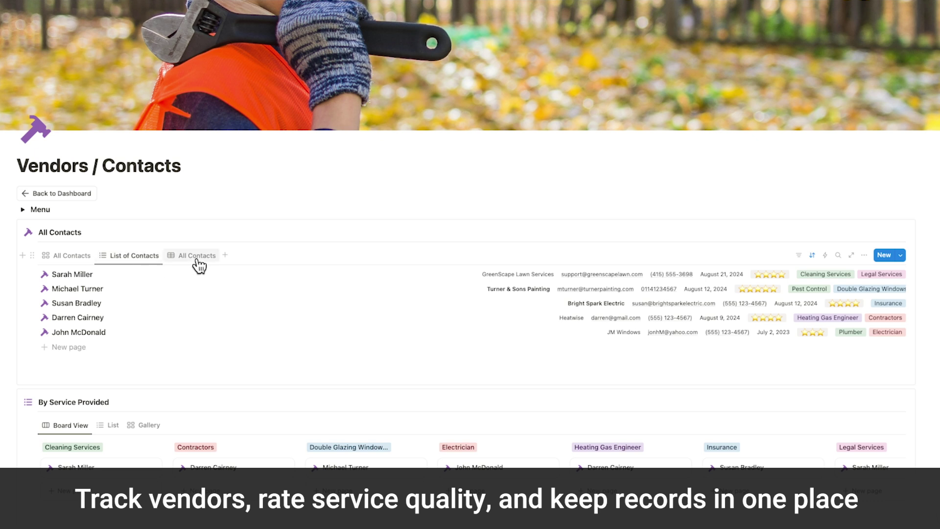
click(198, 264)
mouse_move(119, 289)
click(117, 289)
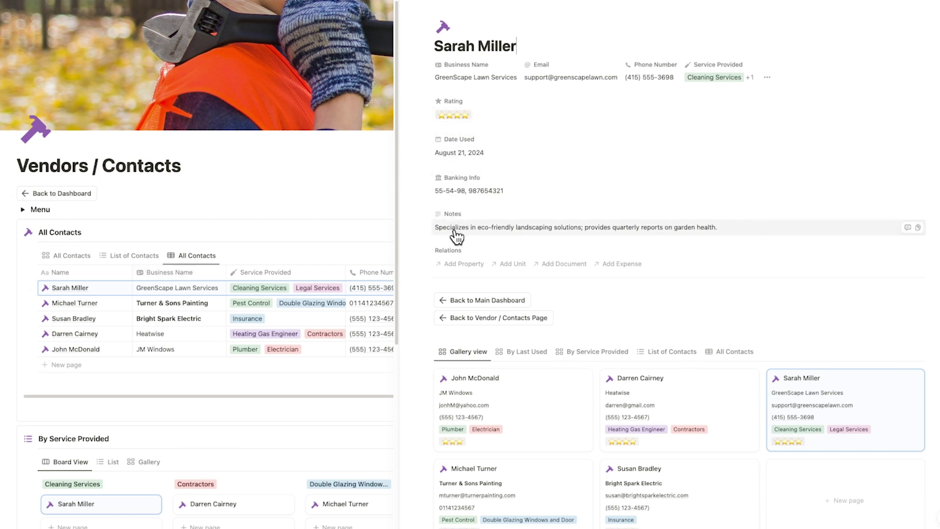
scroll(457, 236, down, 1)
scroll(454, 228, down, 2)
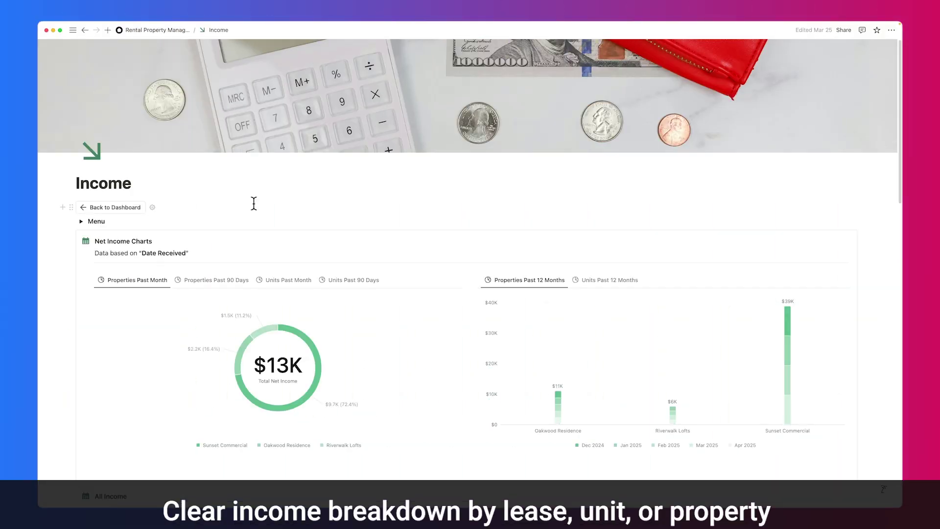
Show net income charts by property for the past 90 days and by unit for the past month
scroll(254, 206, down, 3)
scroll(253, 212, down, 10)
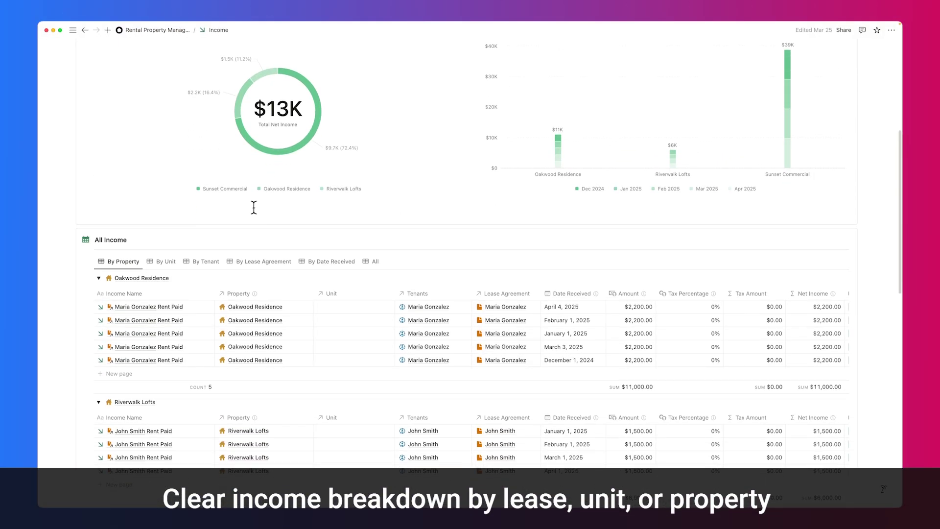
scroll(255, 214, up, 10)
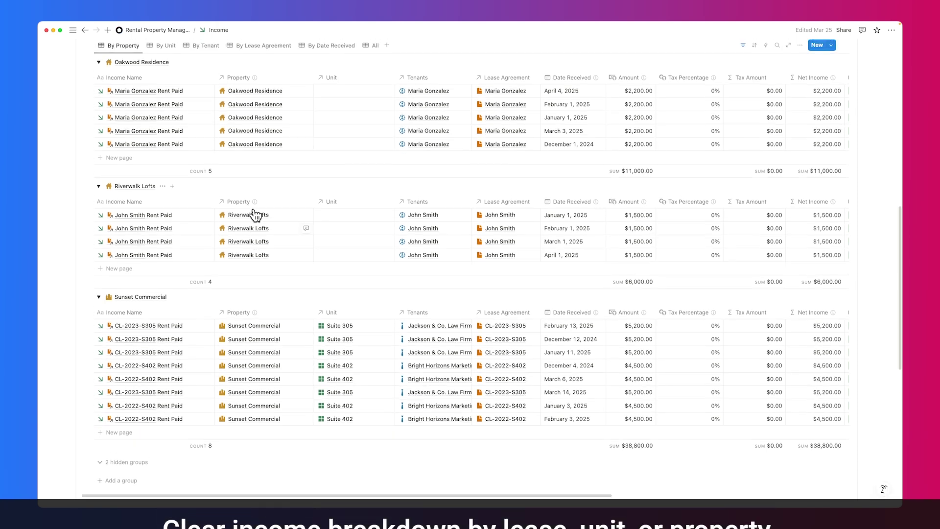
scroll(253, 210, up, 3)
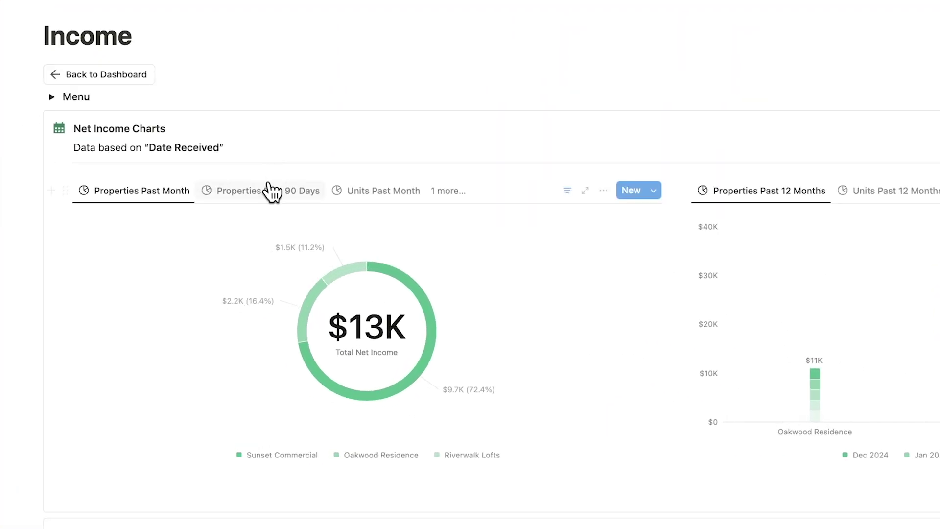
click(271, 192)
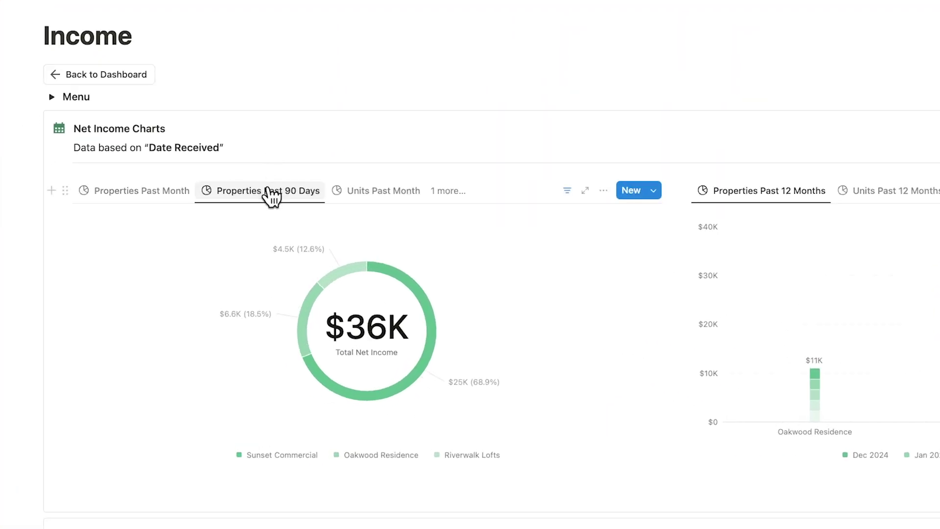
click(350, 193)
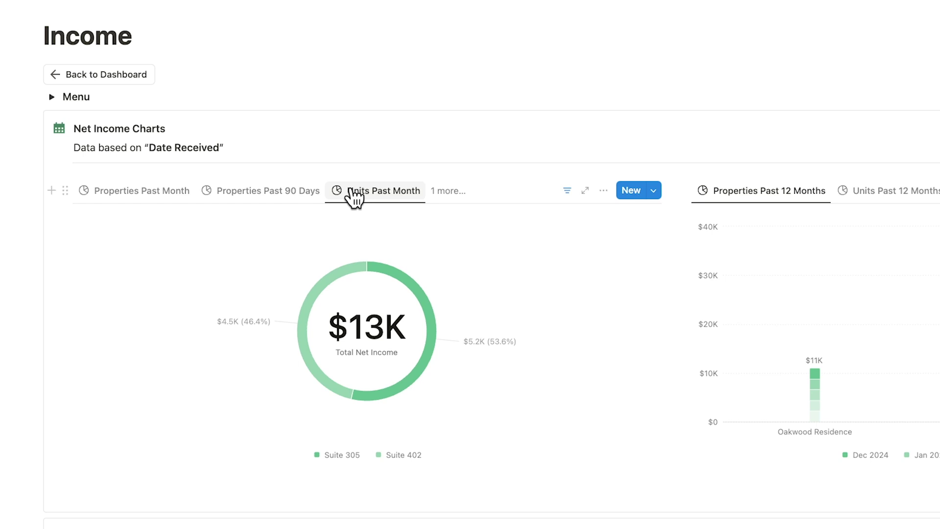
Chart income by unit for 90 days and 12 months, then open the April 4, 2025 Oakwood rent payment
click(433, 190)
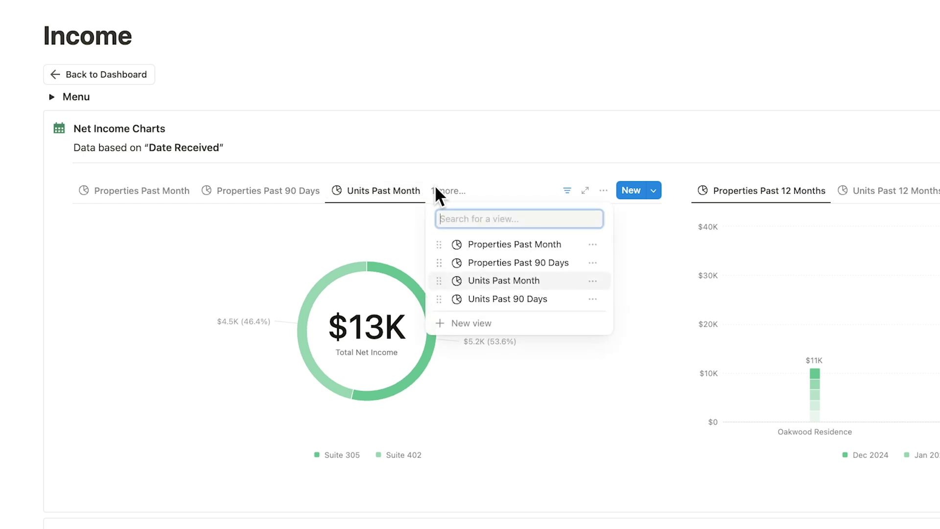
click(501, 300)
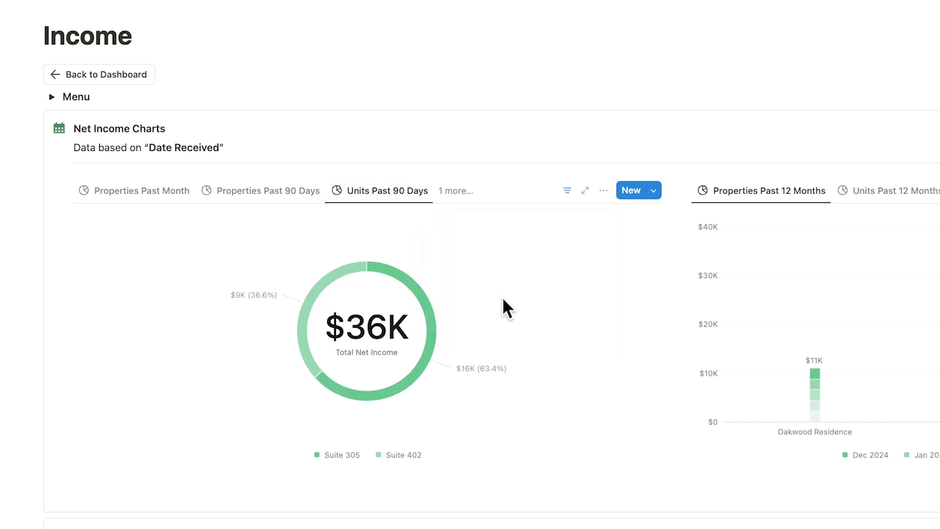
click(490, 192)
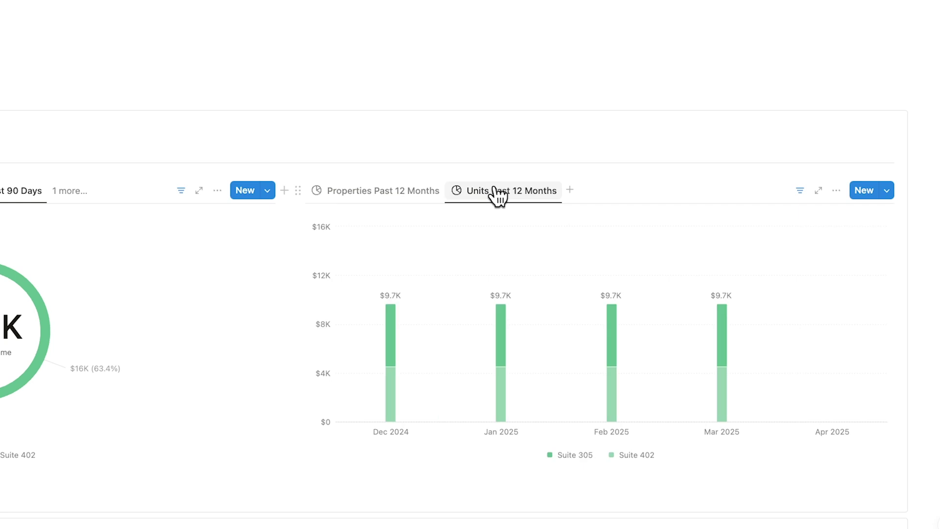
scroll(601, 288, down, 7)
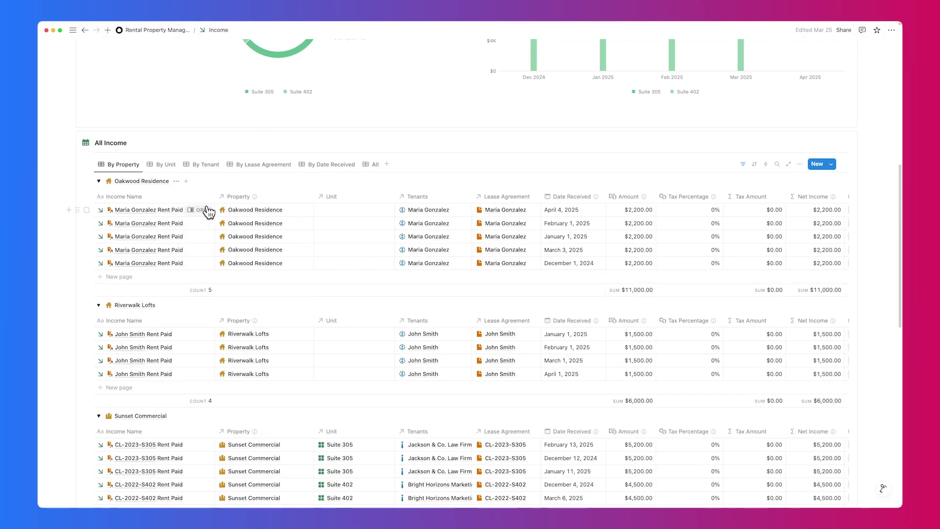
click(201, 210)
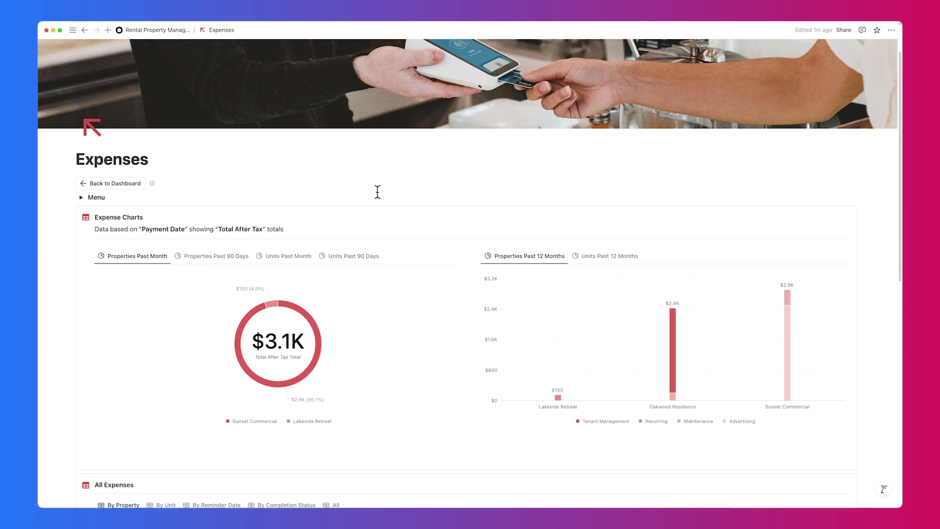
Show expense charts by property for the past 90 days, then by unit for the past month
scroll(375, 193, down, 6)
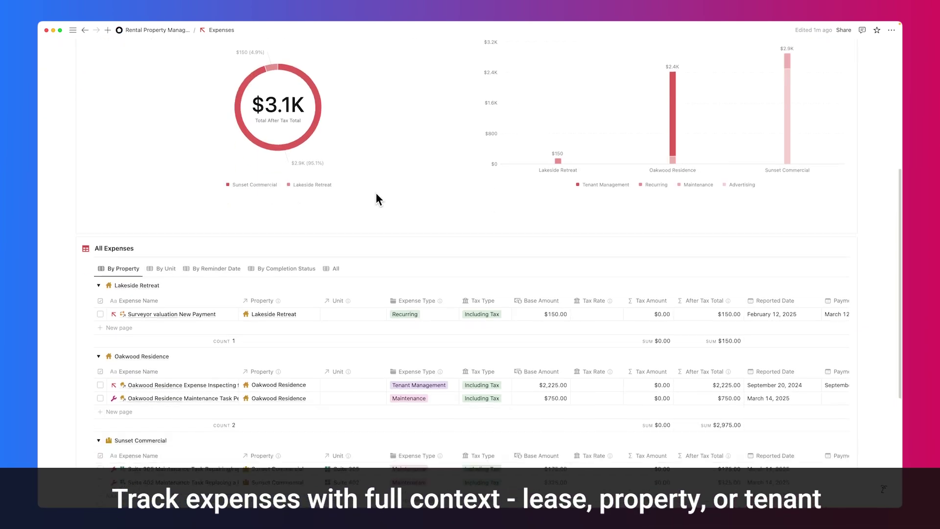
scroll(367, 179, up, 10)
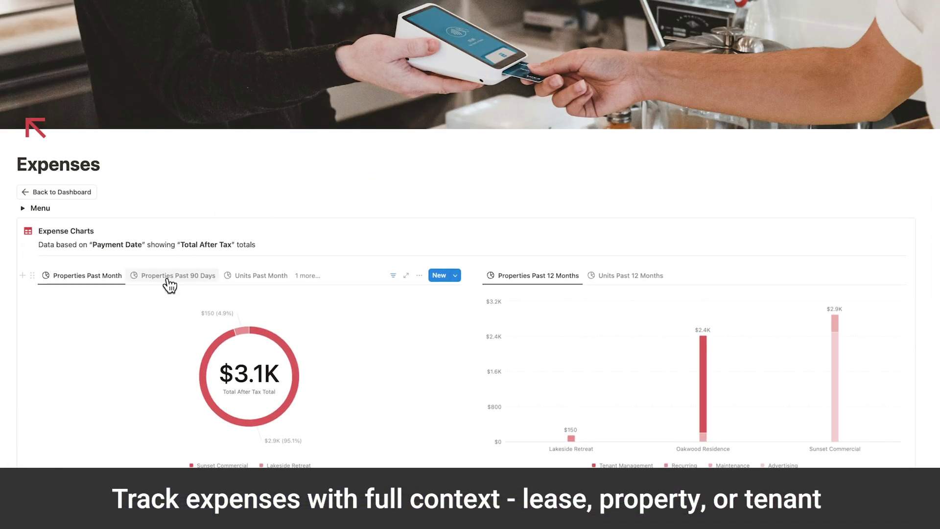
click(169, 283)
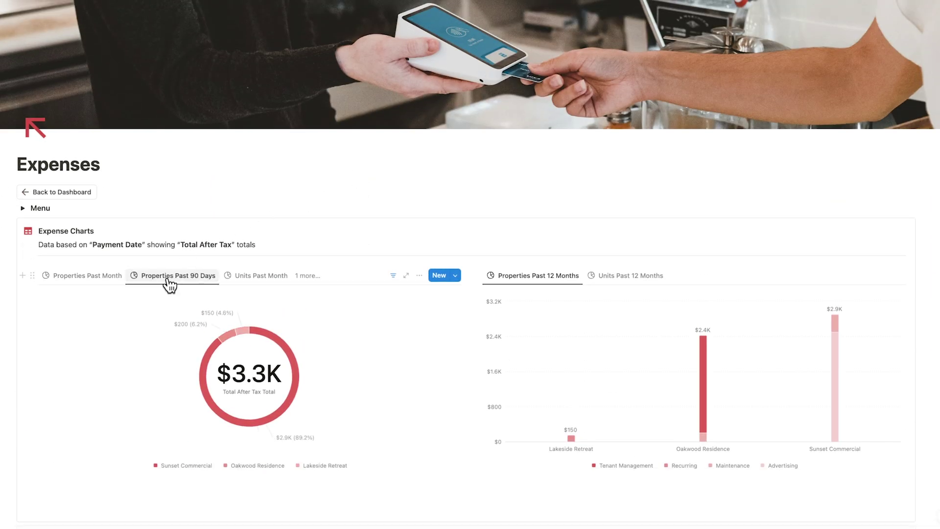
click(247, 281)
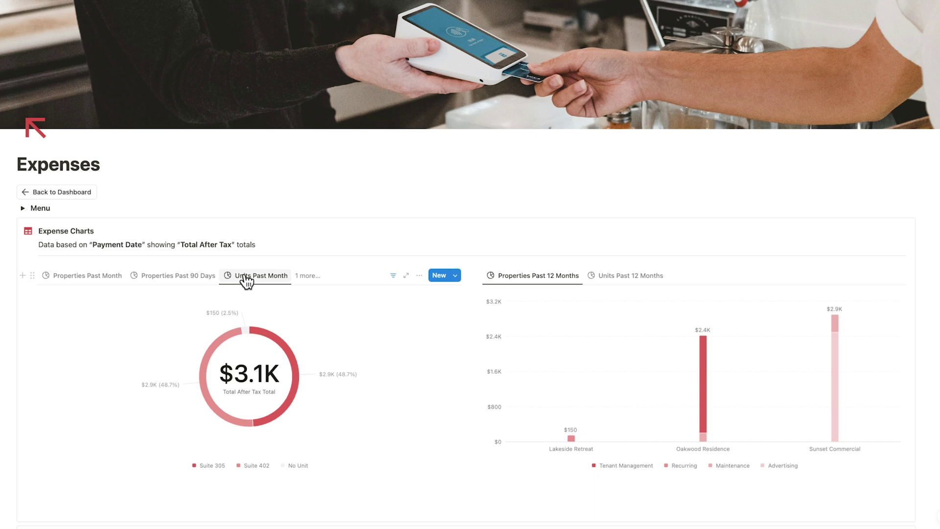
Open the Oakwood Residence pest control maintenance expense and review its details
scroll(247, 281, down, 6)
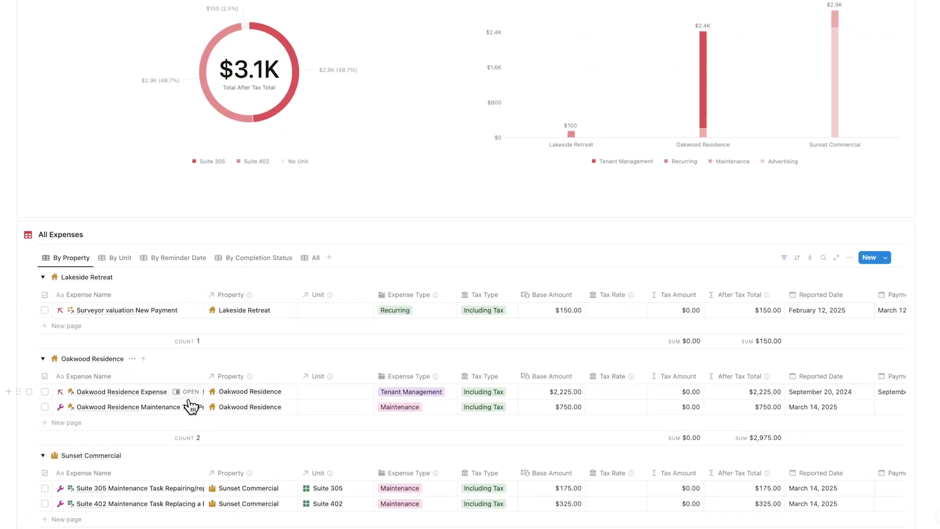
click(188, 407)
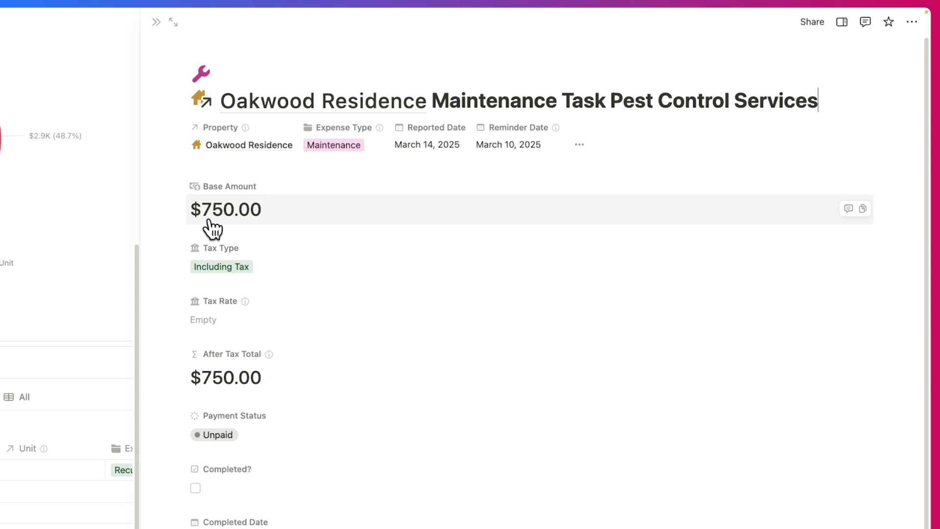
scroll(241, 387, down, 3)
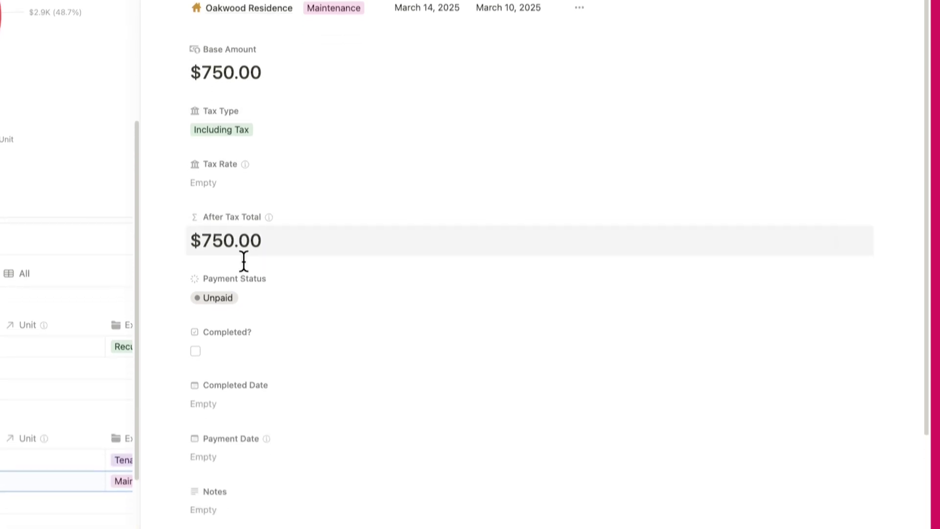
scroll(244, 261, down, 8)
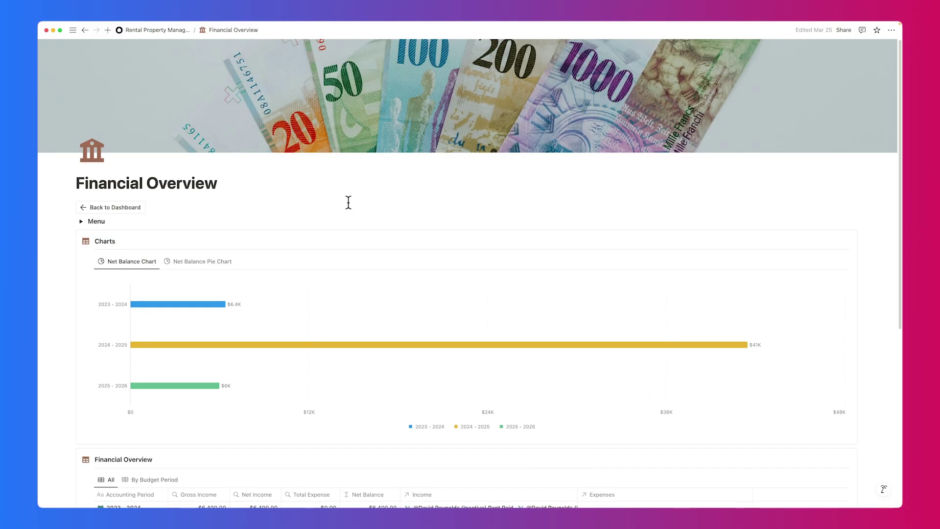
Toggle the net balance between pie and bar charts, then open the 2024 - 2025 accounting period details
click(204, 262)
click(91, 262)
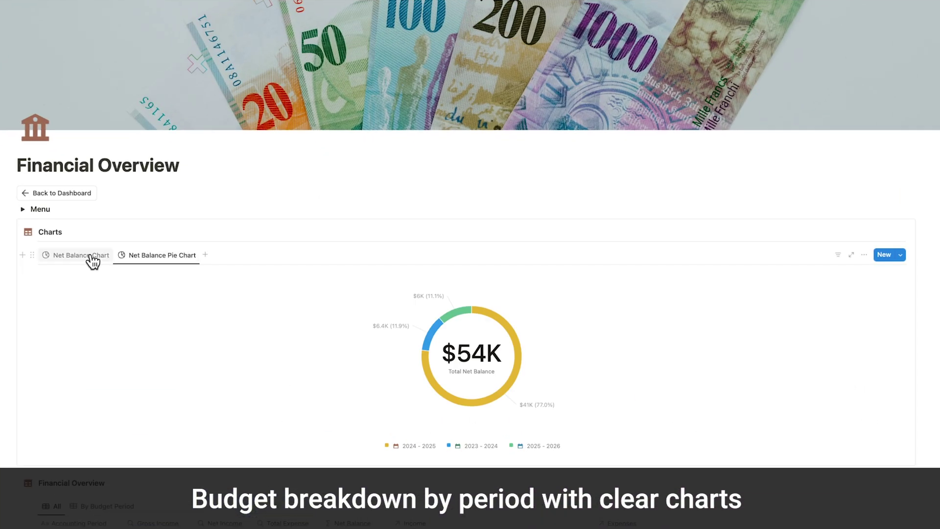
scroll(89, 261, down, 5)
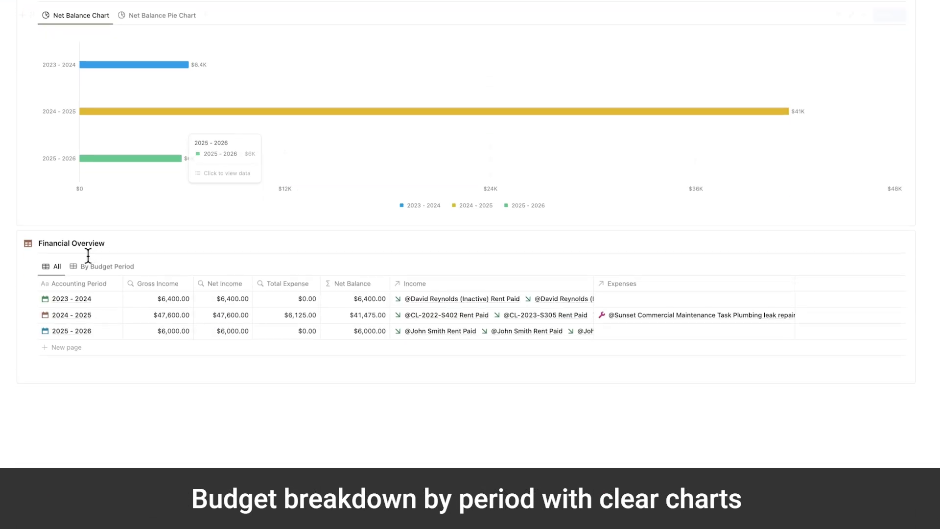
click(107, 315)
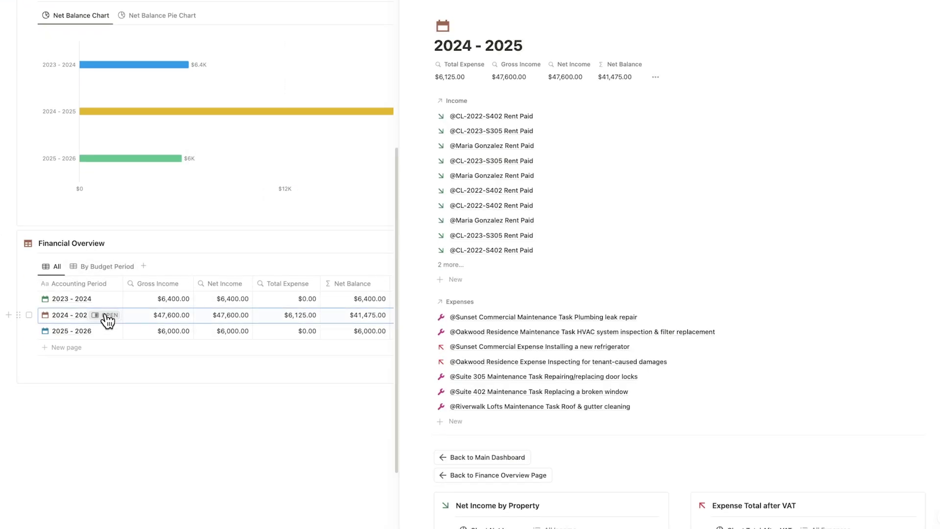
scroll(661, 170, down, 3)
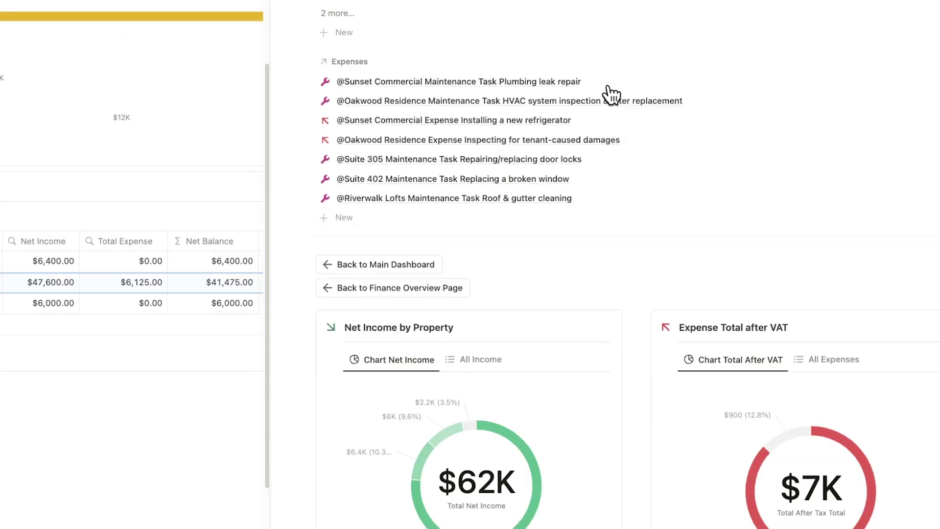
scroll(612, 94, down, 4)
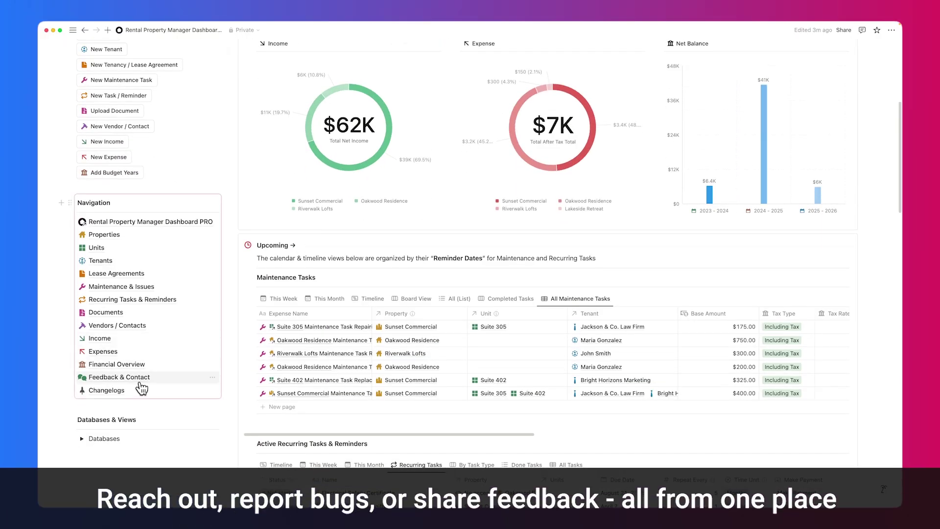
Go to the Feedback & Contact page and preview the Report a bug form, then collapse it
click(142, 377)
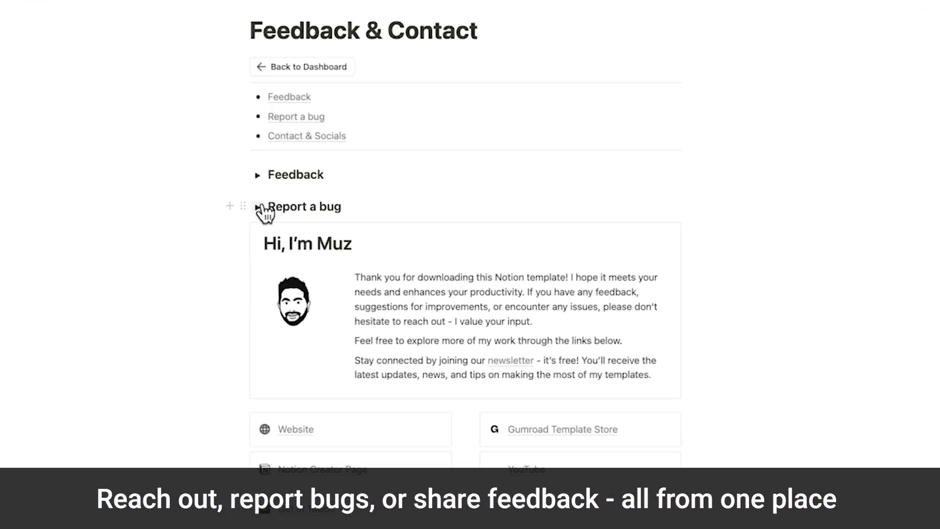
click(258, 207)
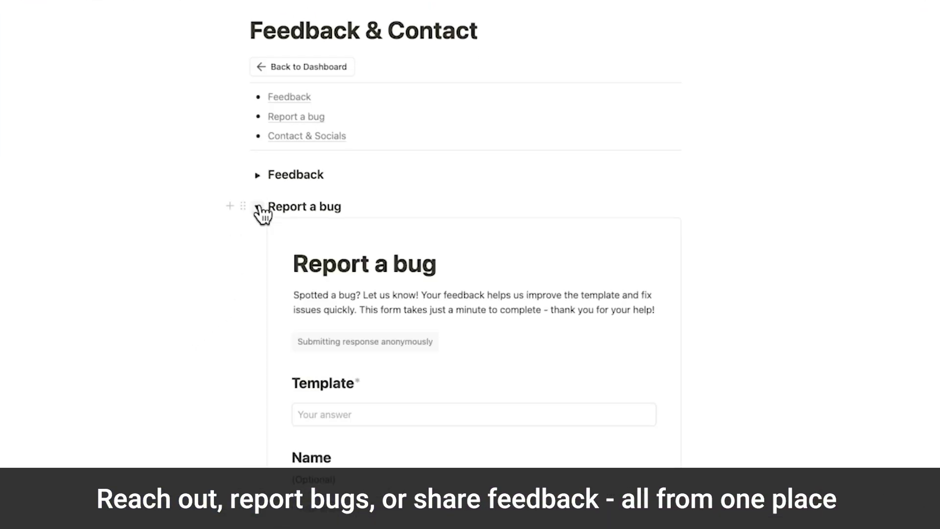
scroll(263, 214, down, 8)
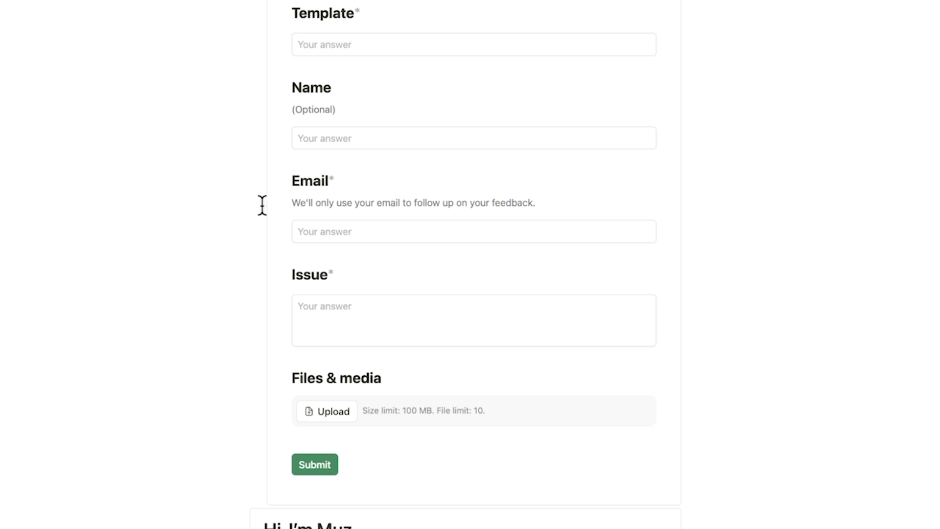
scroll(263, 205, up, 8)
click(258, 206)
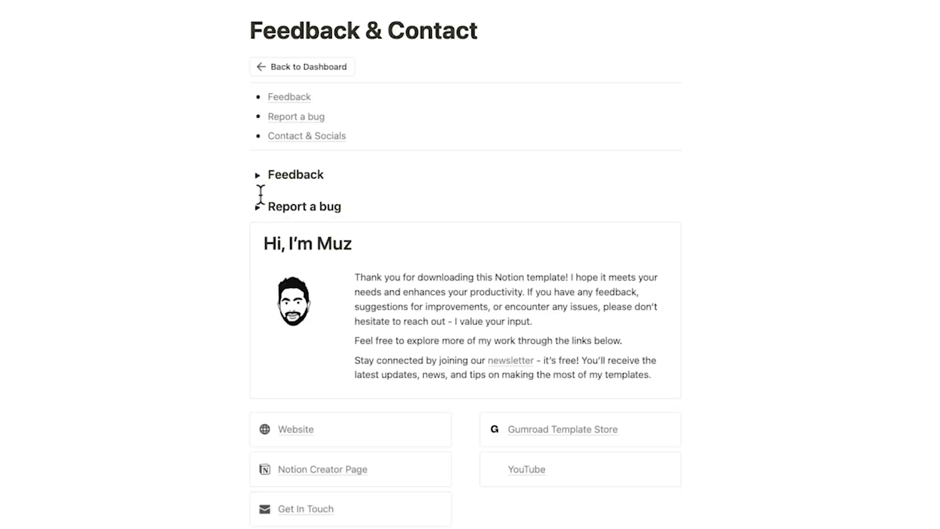
Expand the Feedback form to look through it, then collapse it again
click(257, 176)
scroll(258, 182, down, 5)
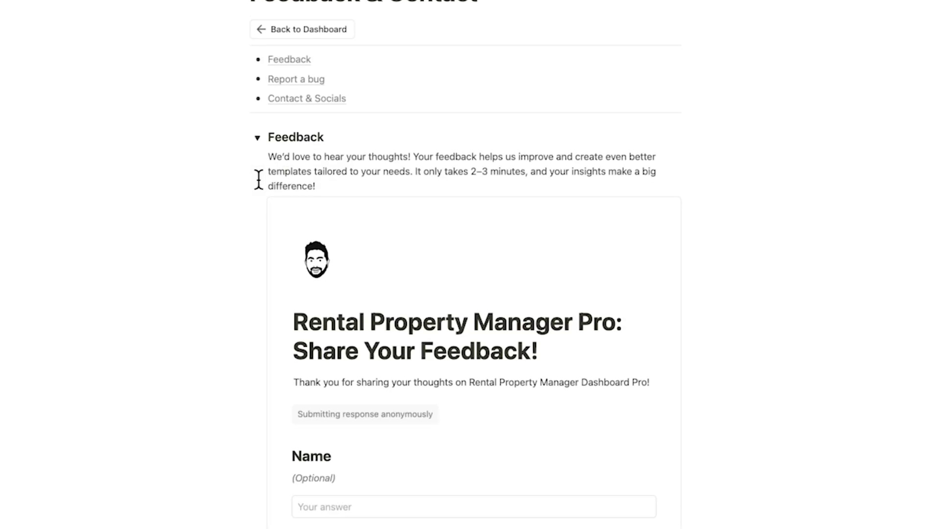
scroll(258, 182, up, 5)
click(258, 176)
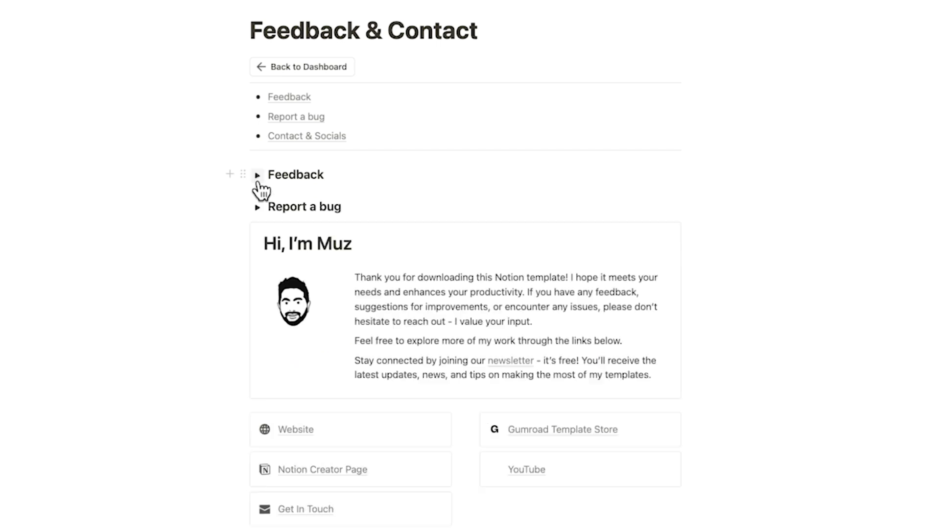
scroll(258, 183, down, 3)
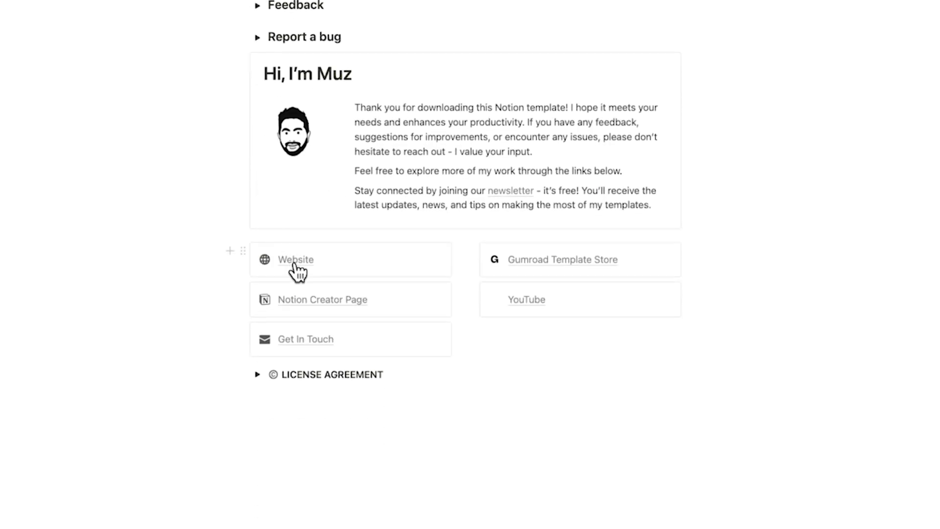